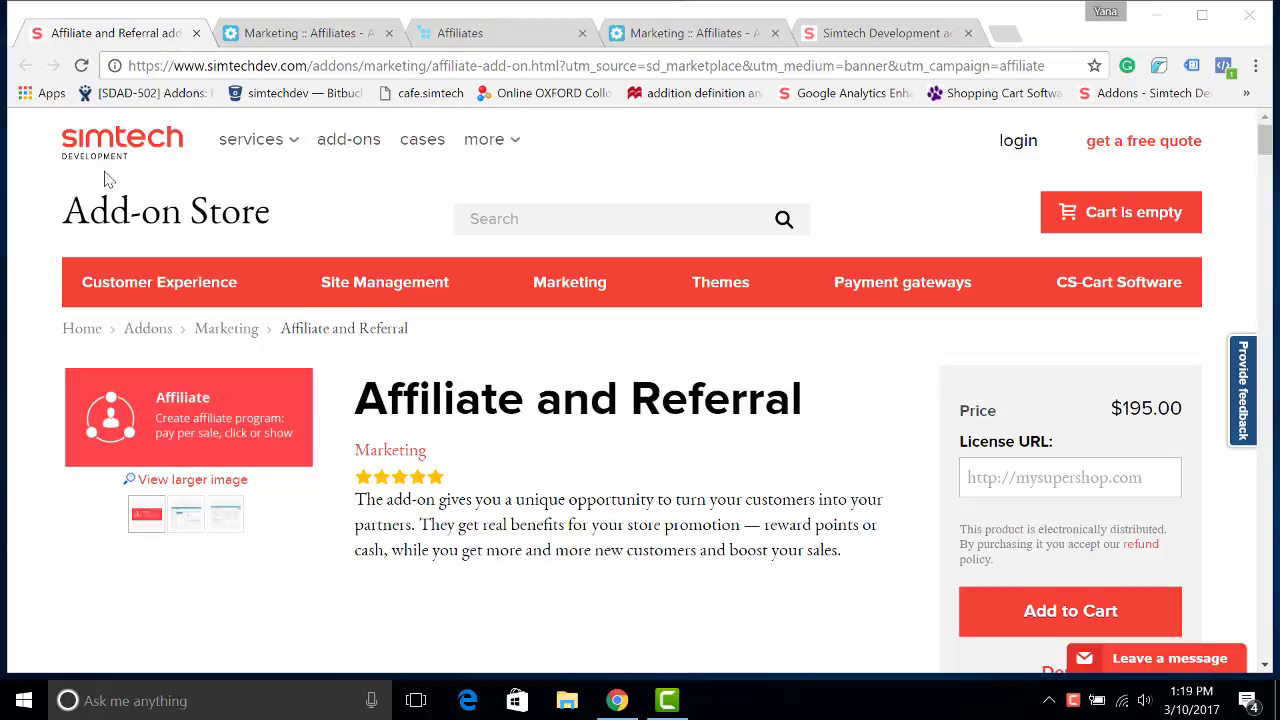
# Step: Switch to the Marketing :: Affiliates tab to show the store's Affiliate tiers tree
pyautogui.click(280, 34)
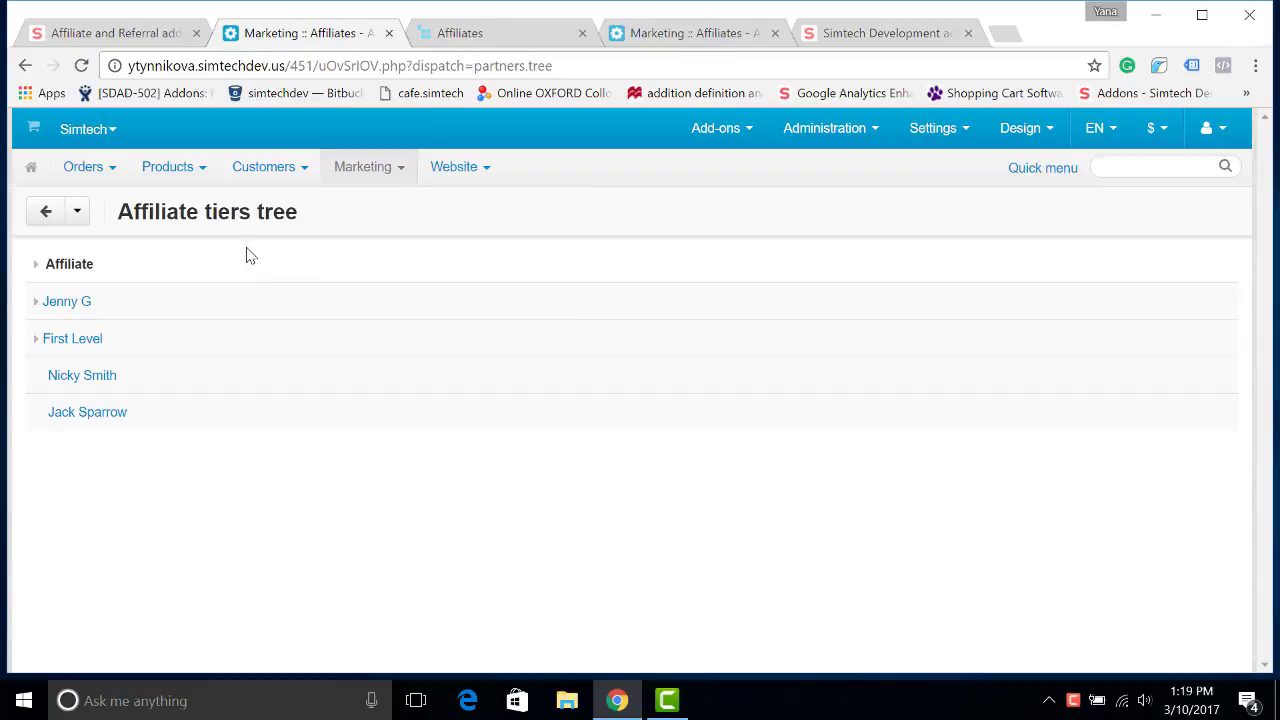
# Step: Expand the first partner's branch through all seven nested levels down to the deepest referral
pyautogui.click(37, 302)
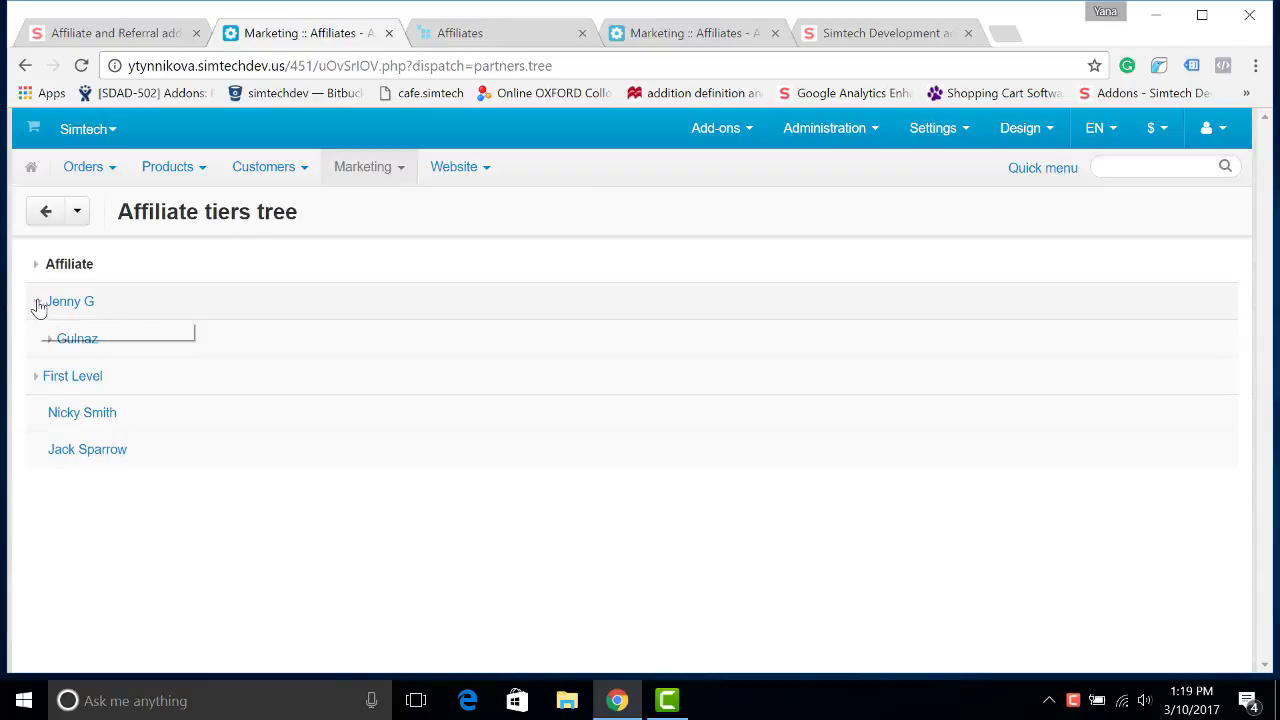
pyautogui.click(51, 341)
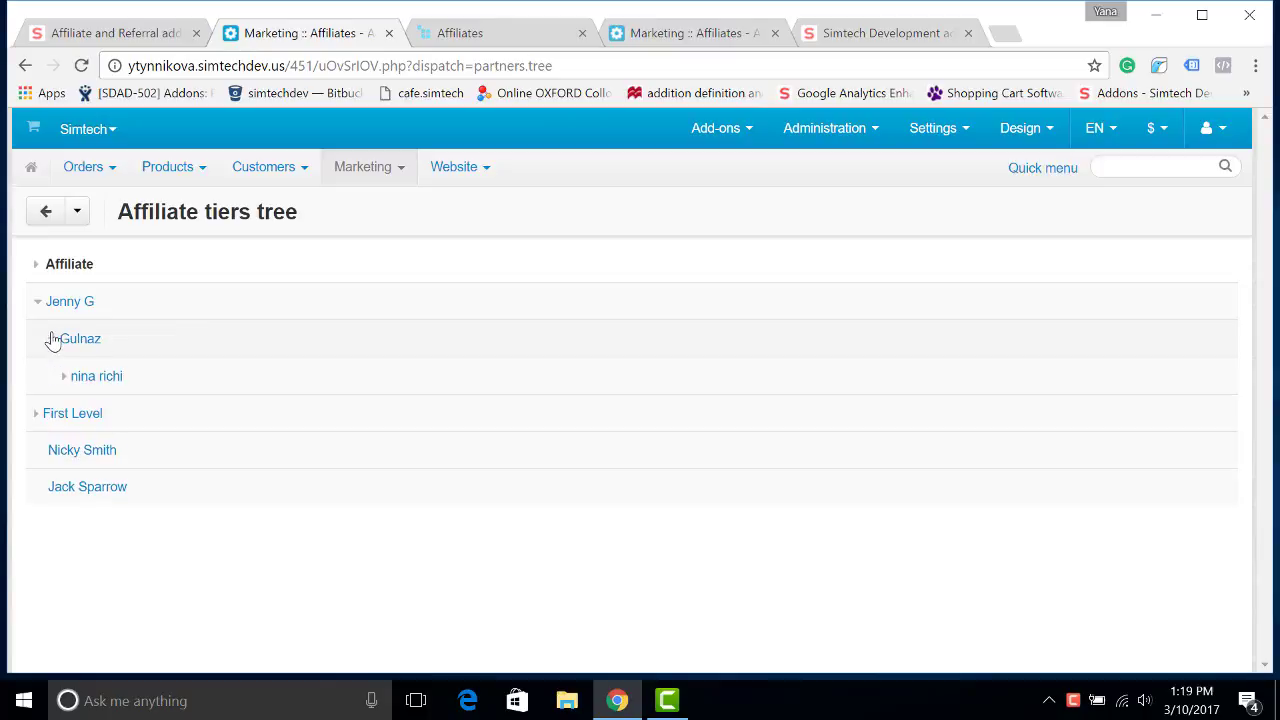
pyautogui.click(65, 377)
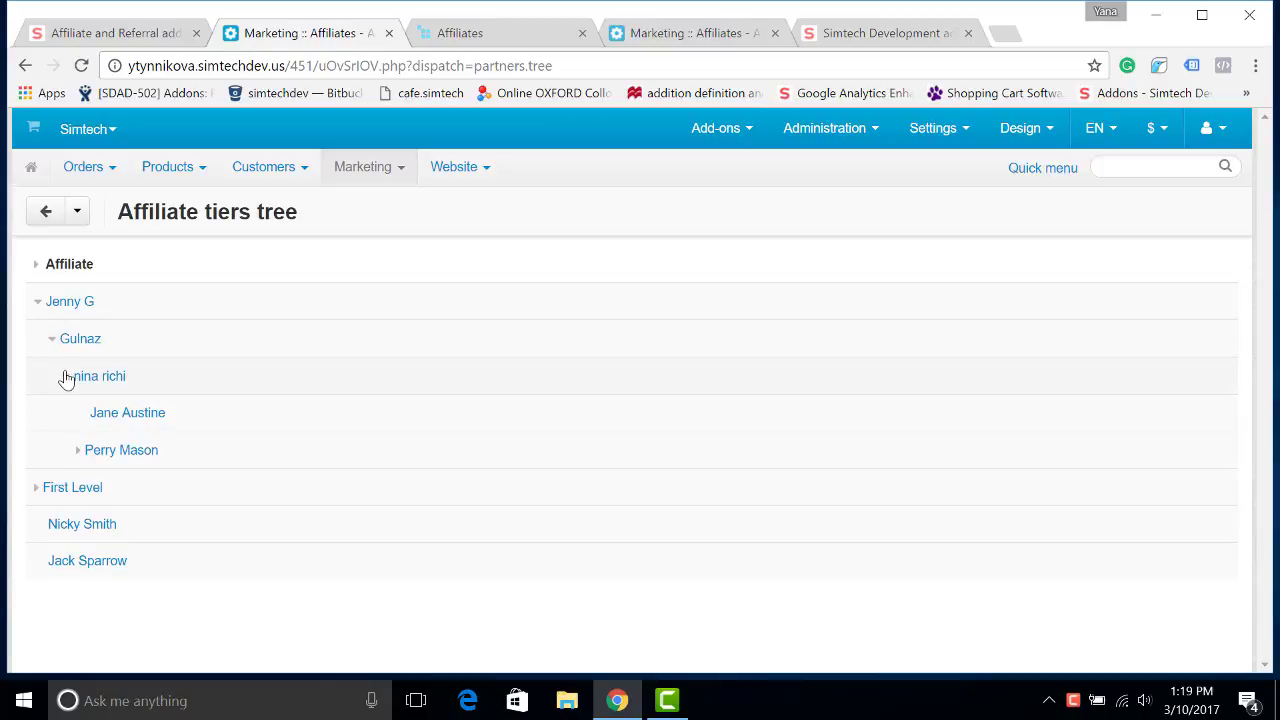
pyautogui.click(78, 451)
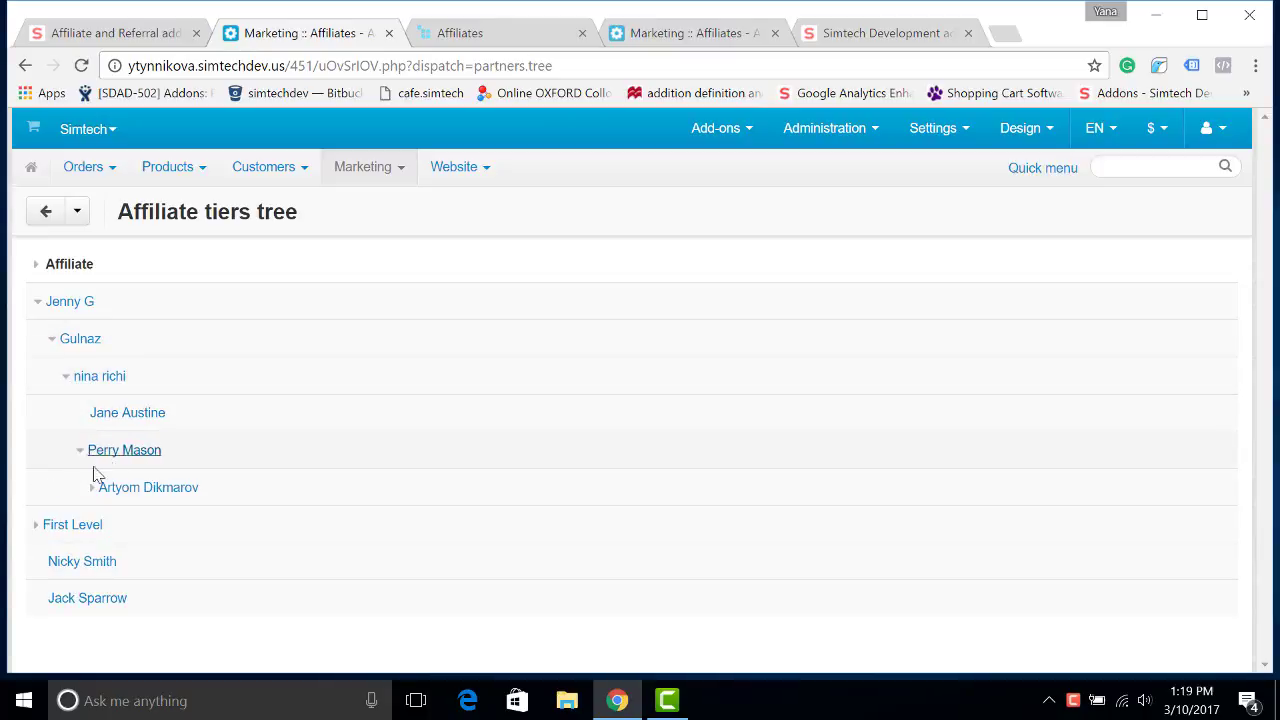
pyautogui.click(93, 487)
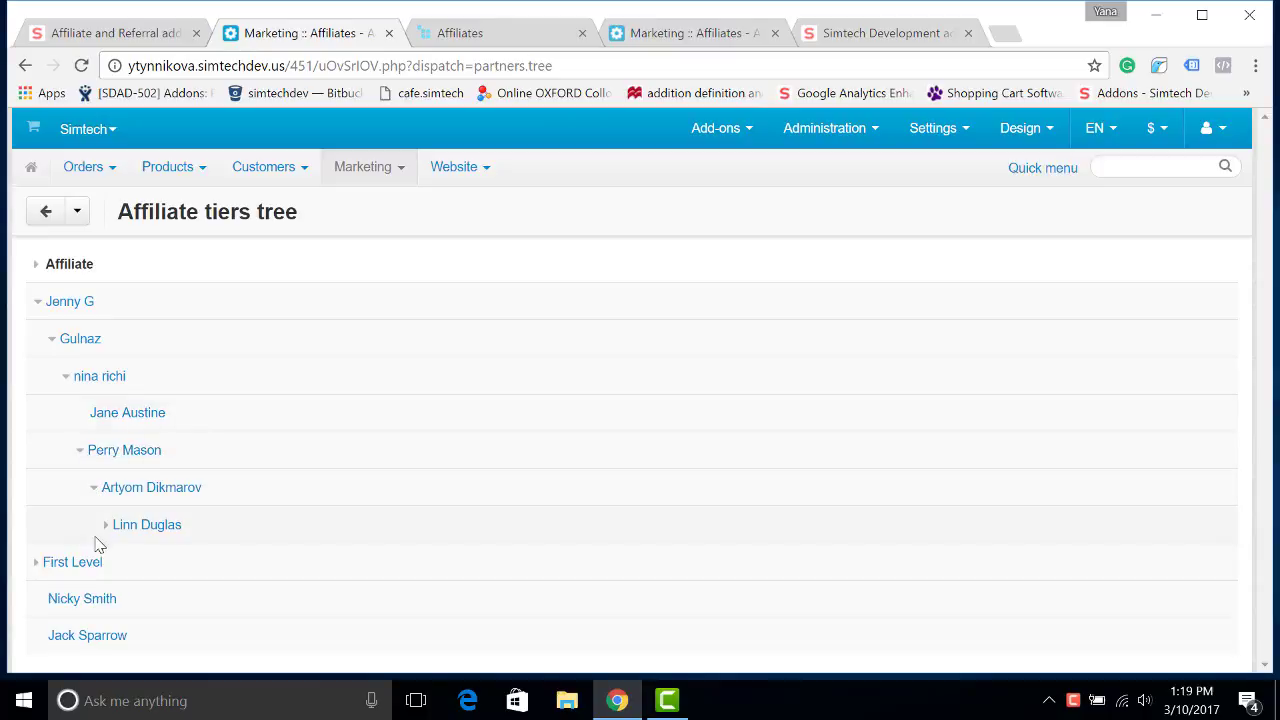
pyautogui.click(105, 525)
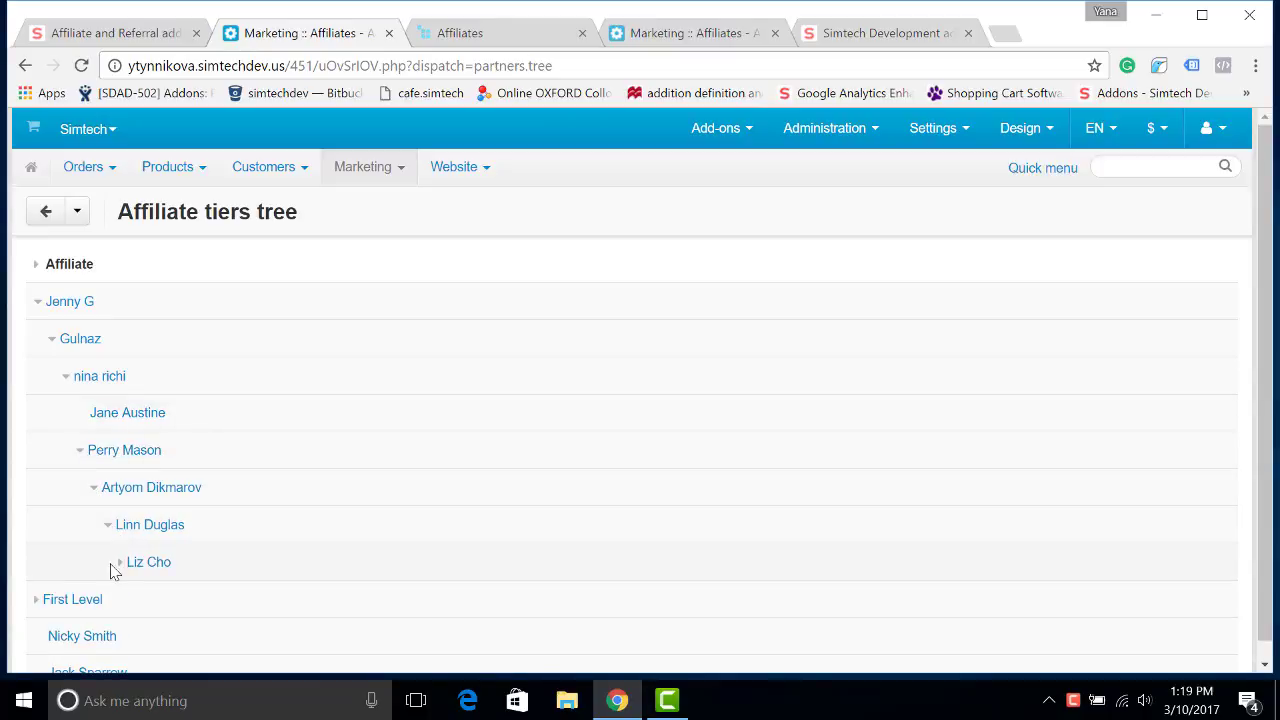
pyautogui.click(119, 562)
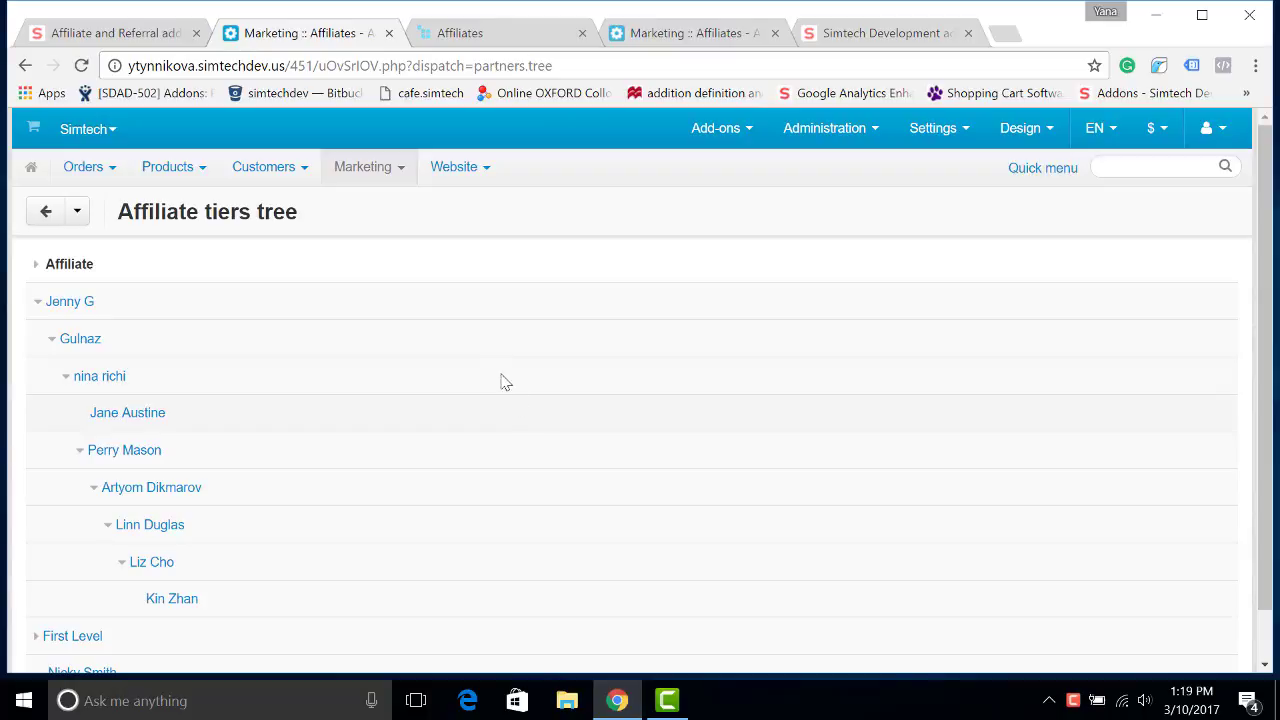
# Step: Review the storefront Commissions page: totals of 8 actions worth $16.85 and the new-affiliate commission list
pyautogui.click(481, 37)
pyautogui.scroll(1, 556, 361)
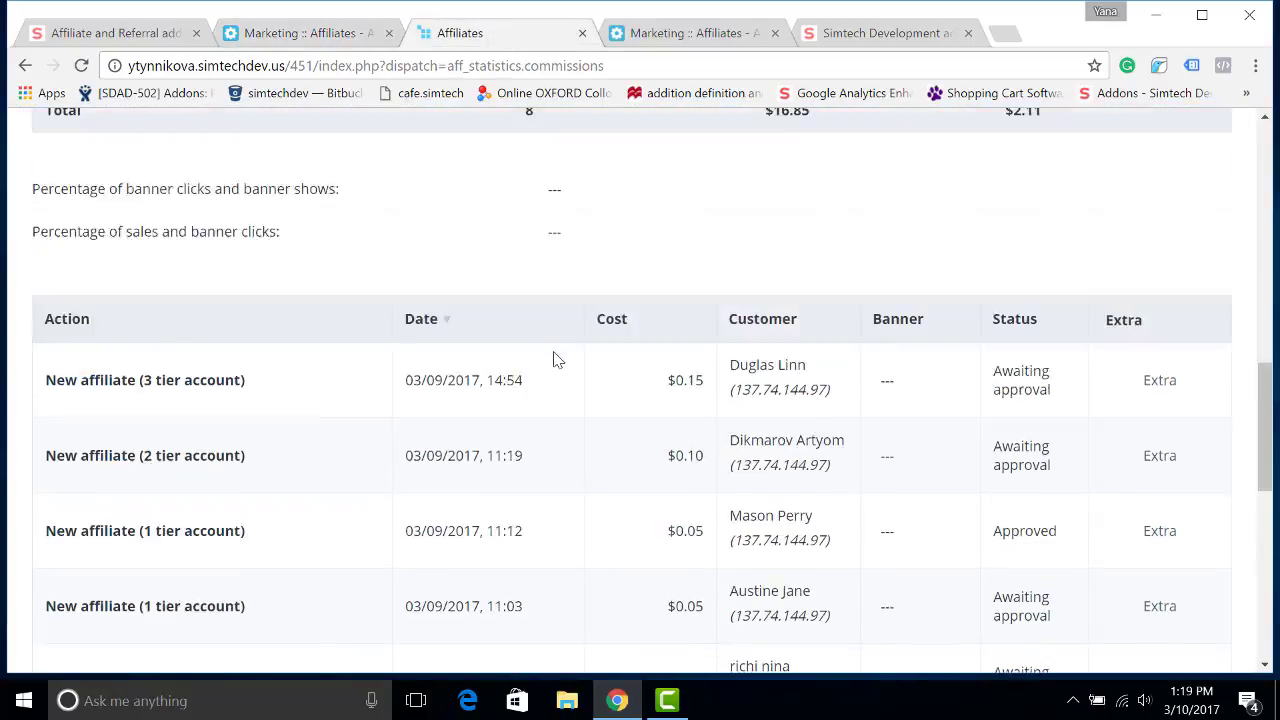
pyautogui.scroll(10, 386, 331)
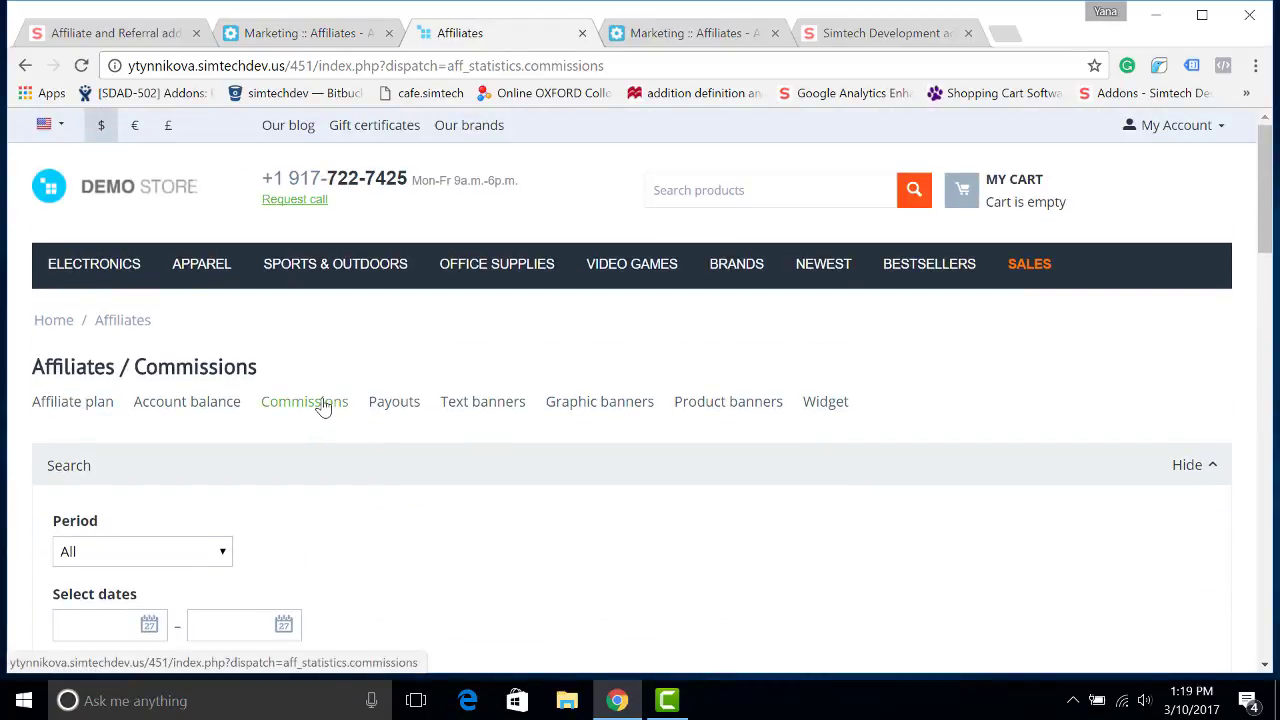
pyautogui.scroll(-5, 330, 398)
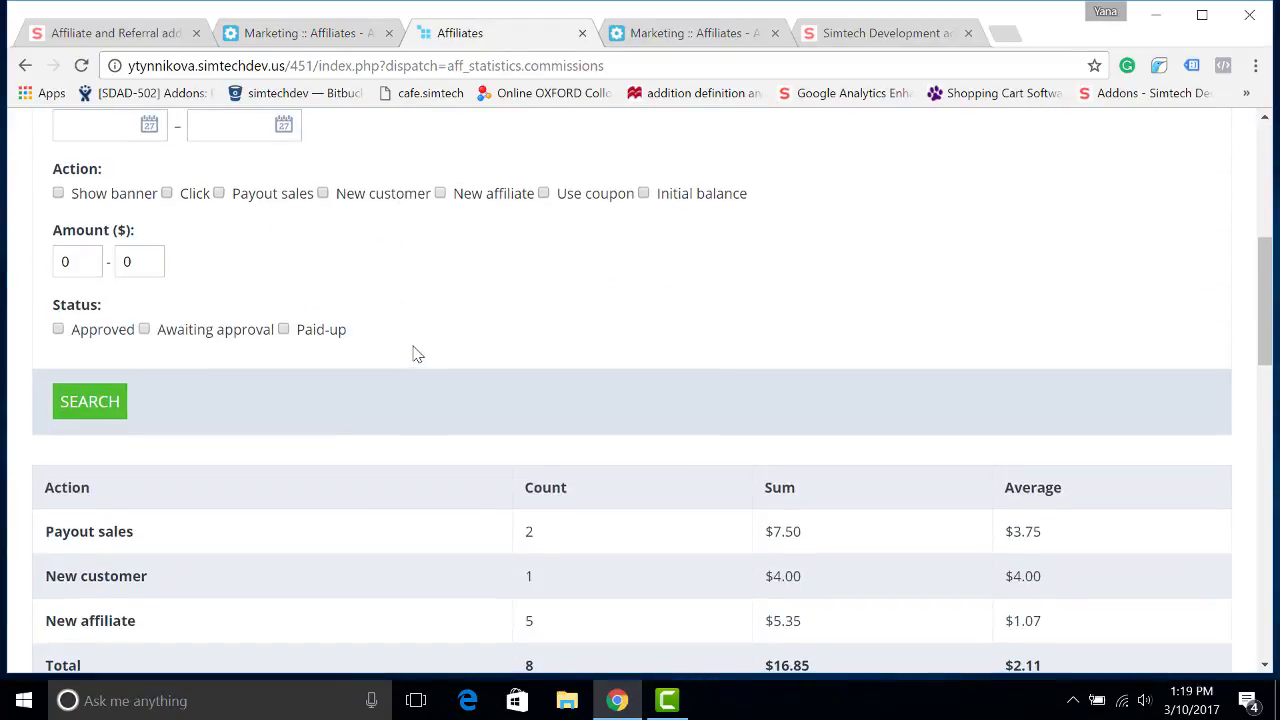
pyautogui.scroll(-1, 443, 333)
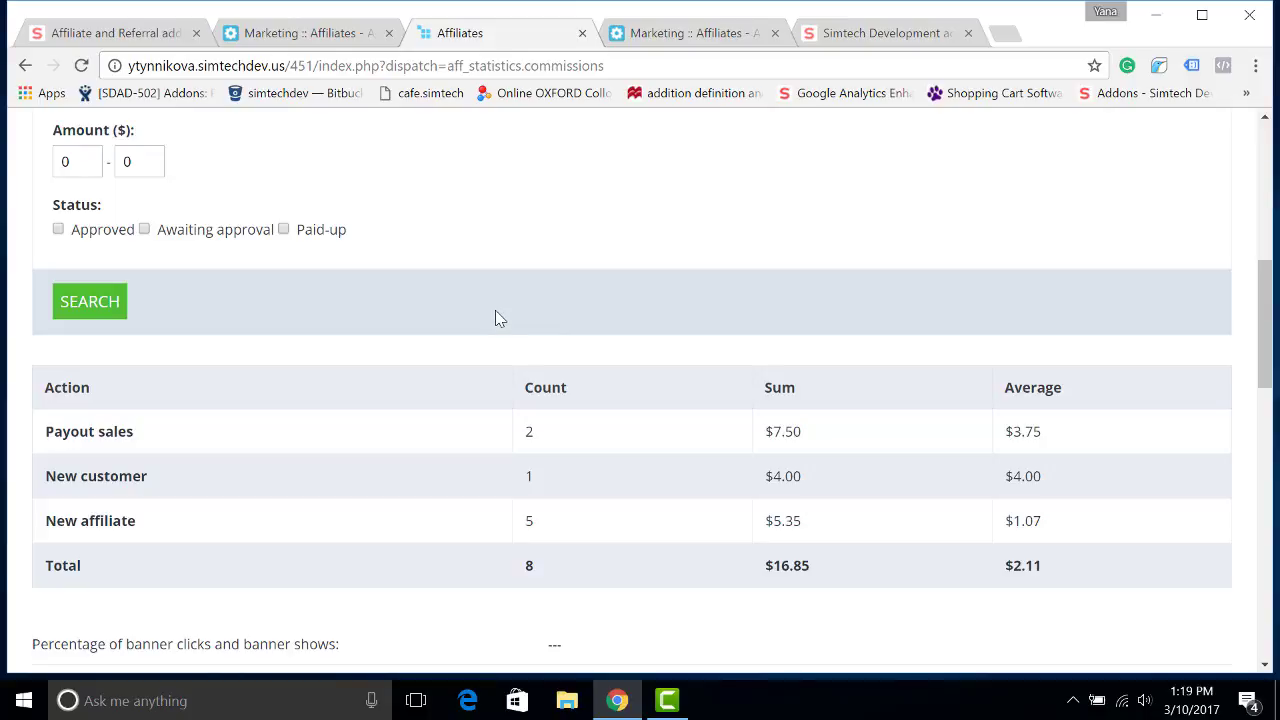
pyautogui.scroll(-1, 495, 310)
pyautogui.scroll(-1, 497, 318)
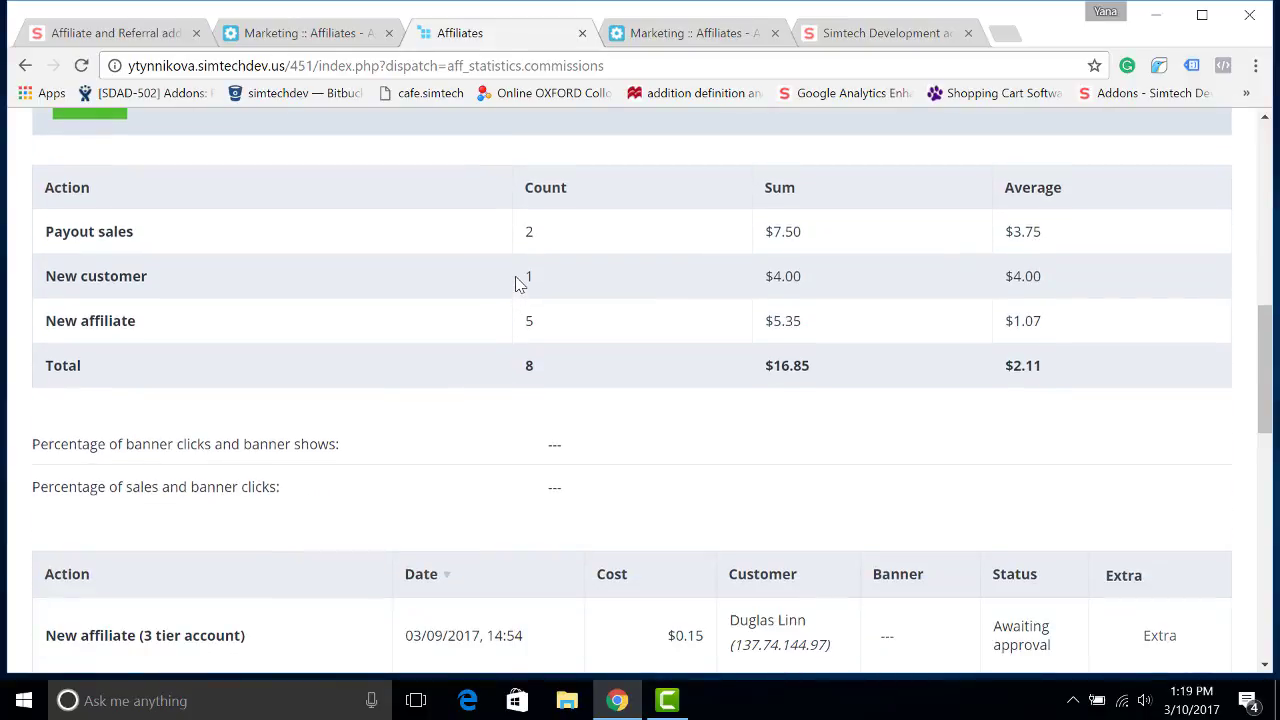
pyautogui.scroll(-1, 519, 282)
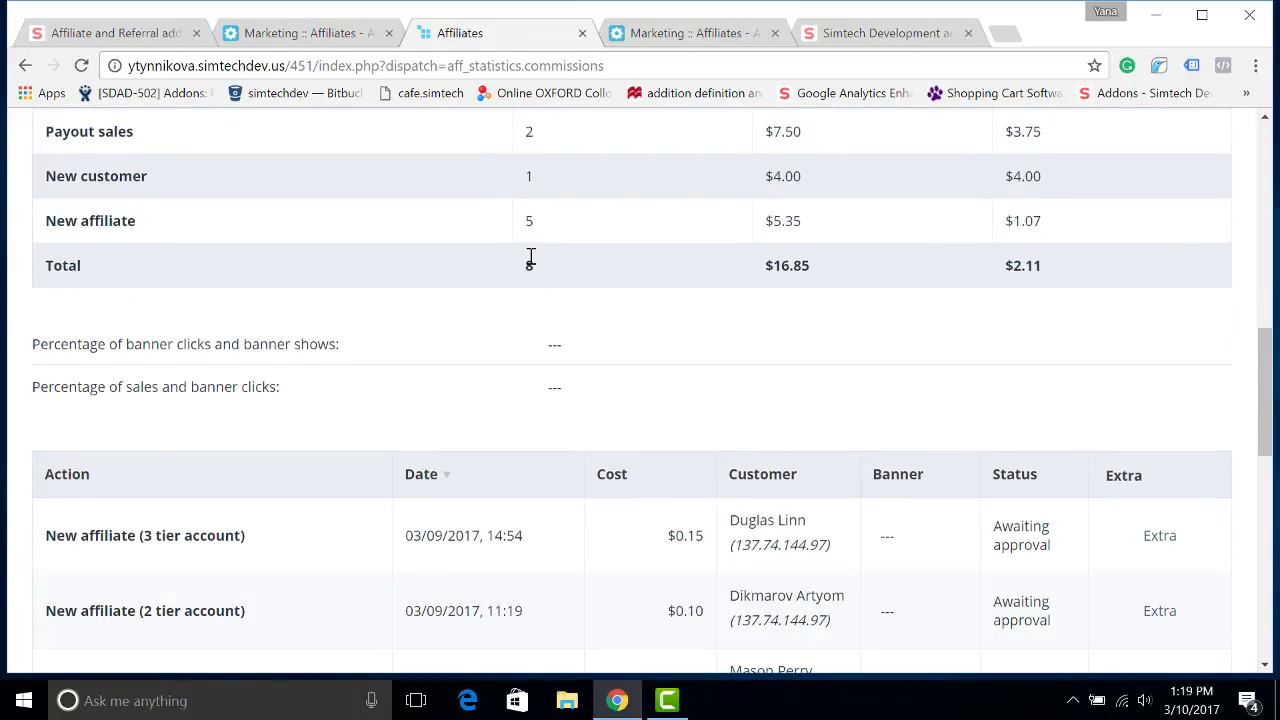
pyautogui.scroll(-2, 537, 255)
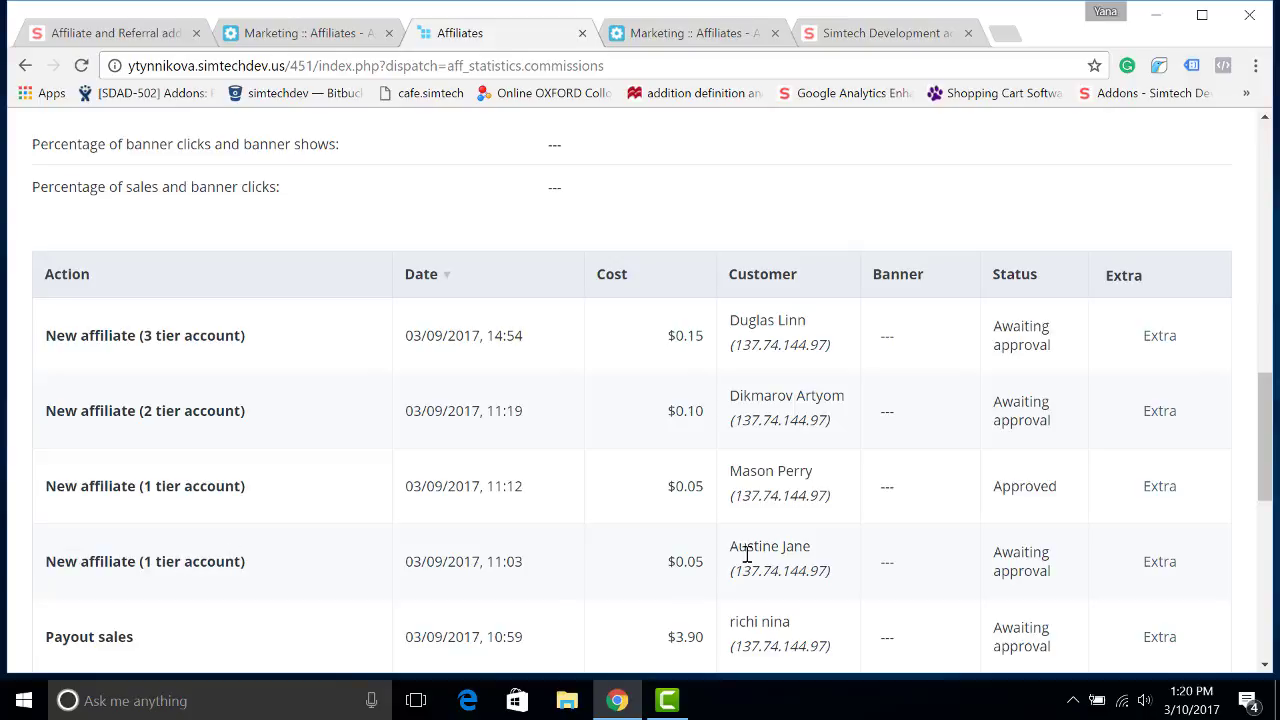
pyautogui.moveTo(812, 546); pyautogui.dragTo(729, 545)
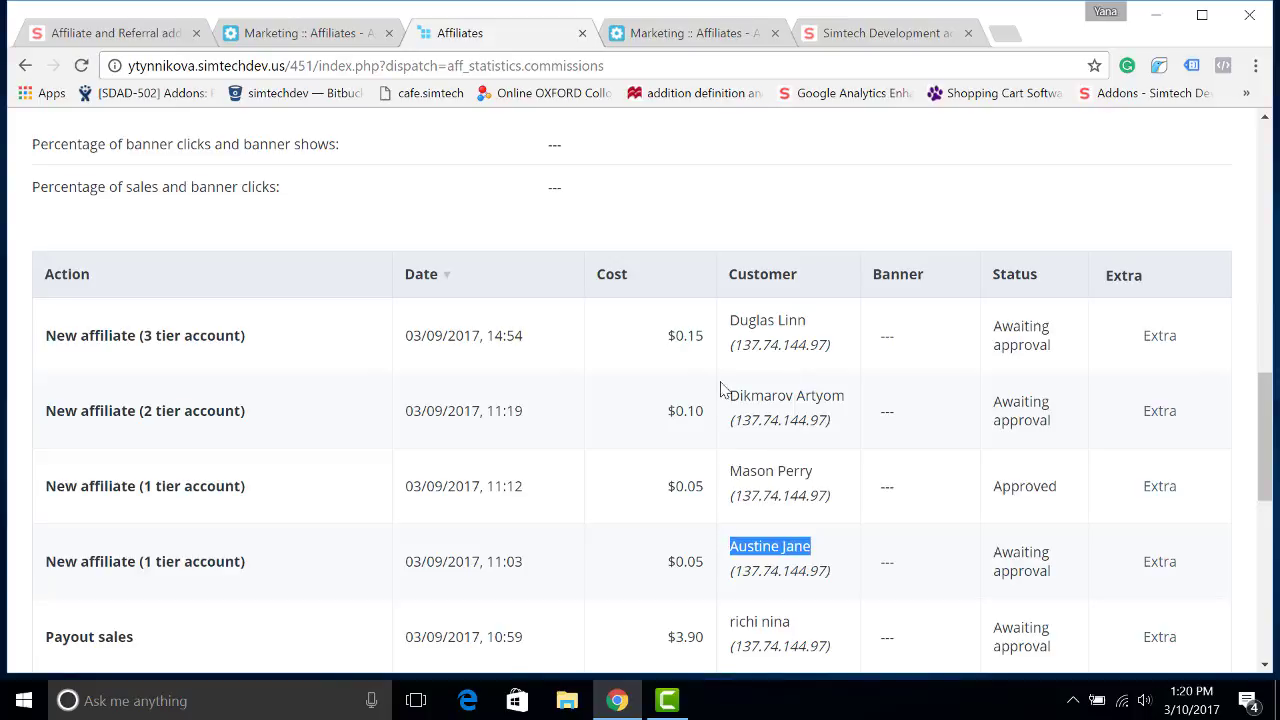
pyautogui.moveTo(722, 395); pyautogui.dragTo(790, 393)
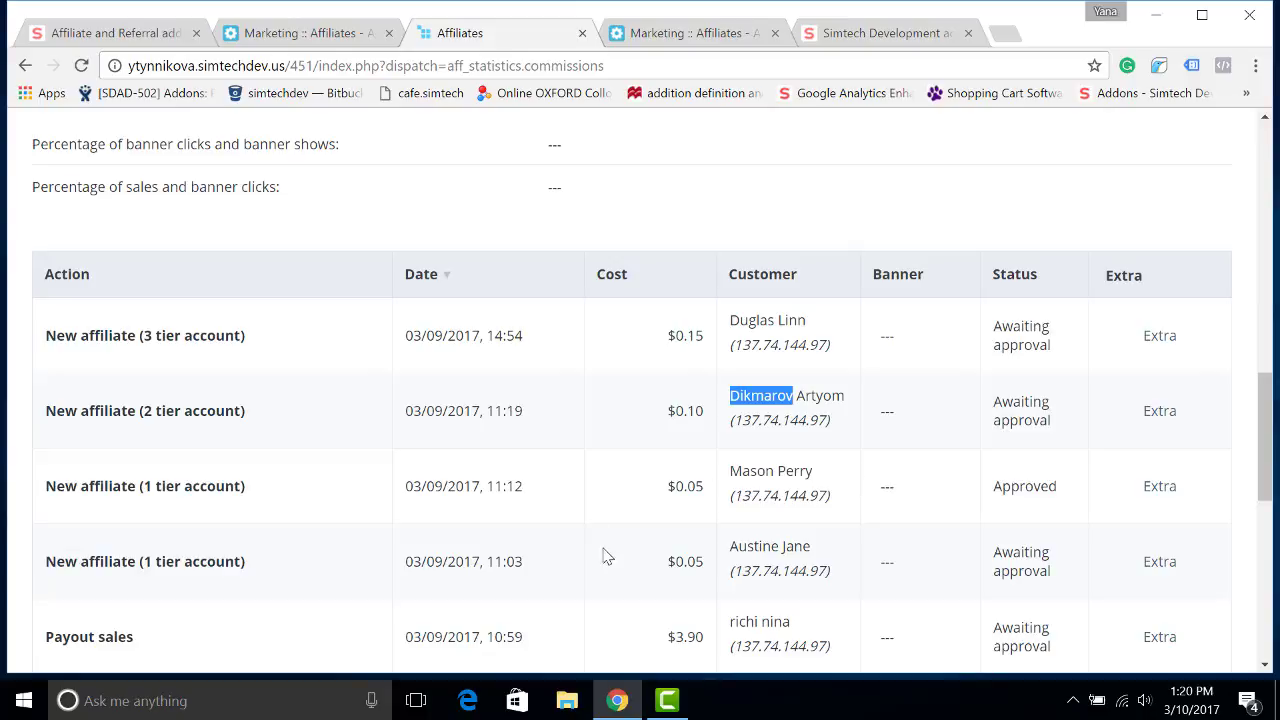
pyautogui.moveTo(715, 574); pyautogui.dragTo(706, 336)
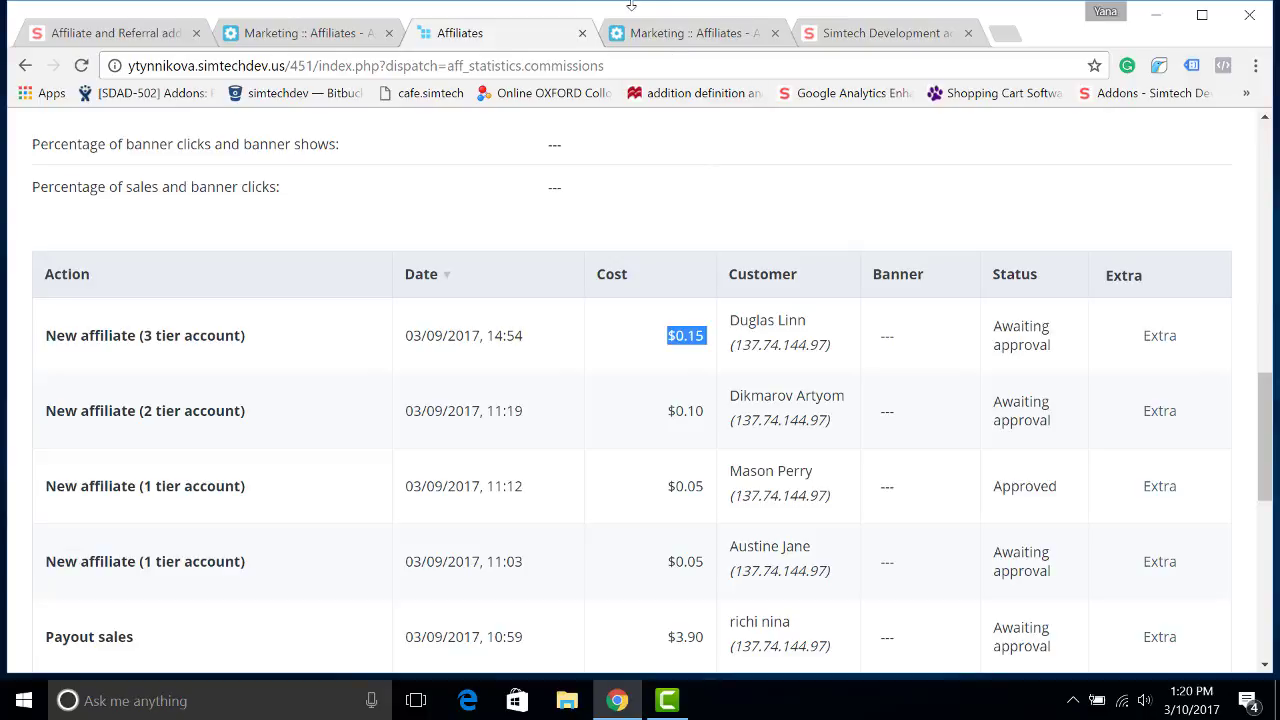
# Step: Show the 'For fashion bloggers' plan's multi-tier levels 1–3 at 1%, 2% and 3%
pyautogui.click(650, 31)
pyautogui.moveTo(380, 217)
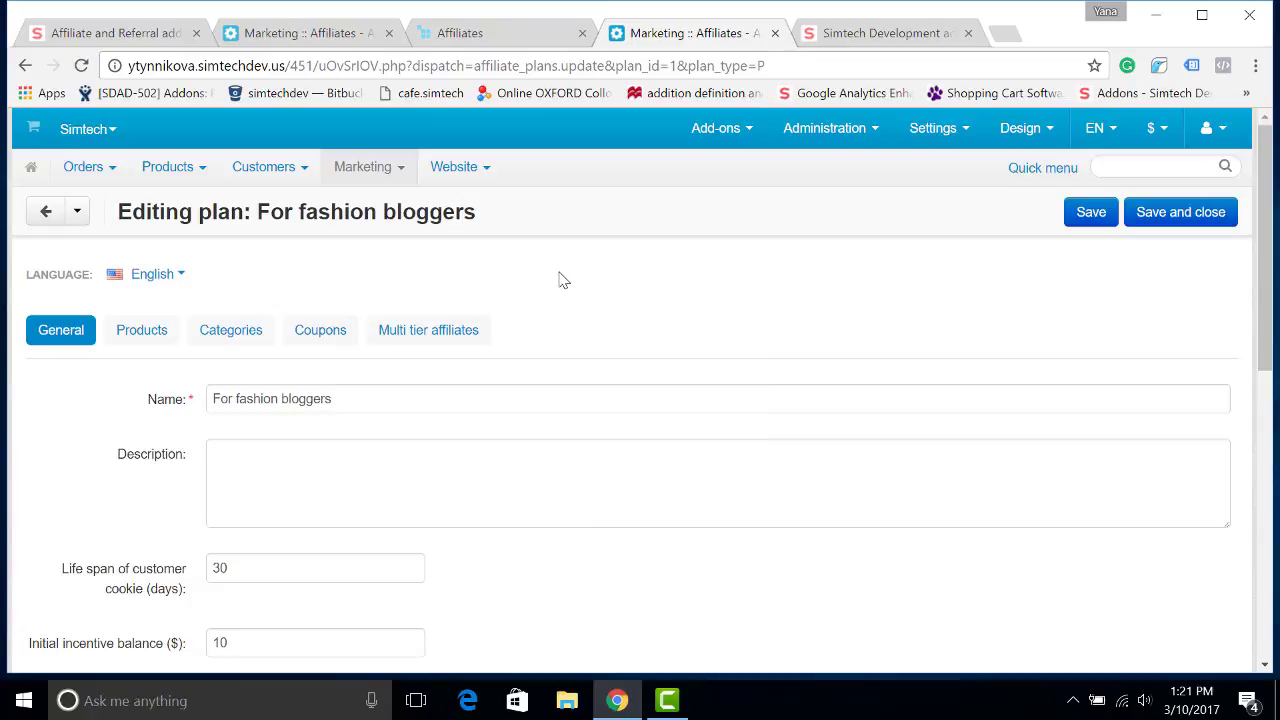
pyautogui.scroll(-10, 562, 281)
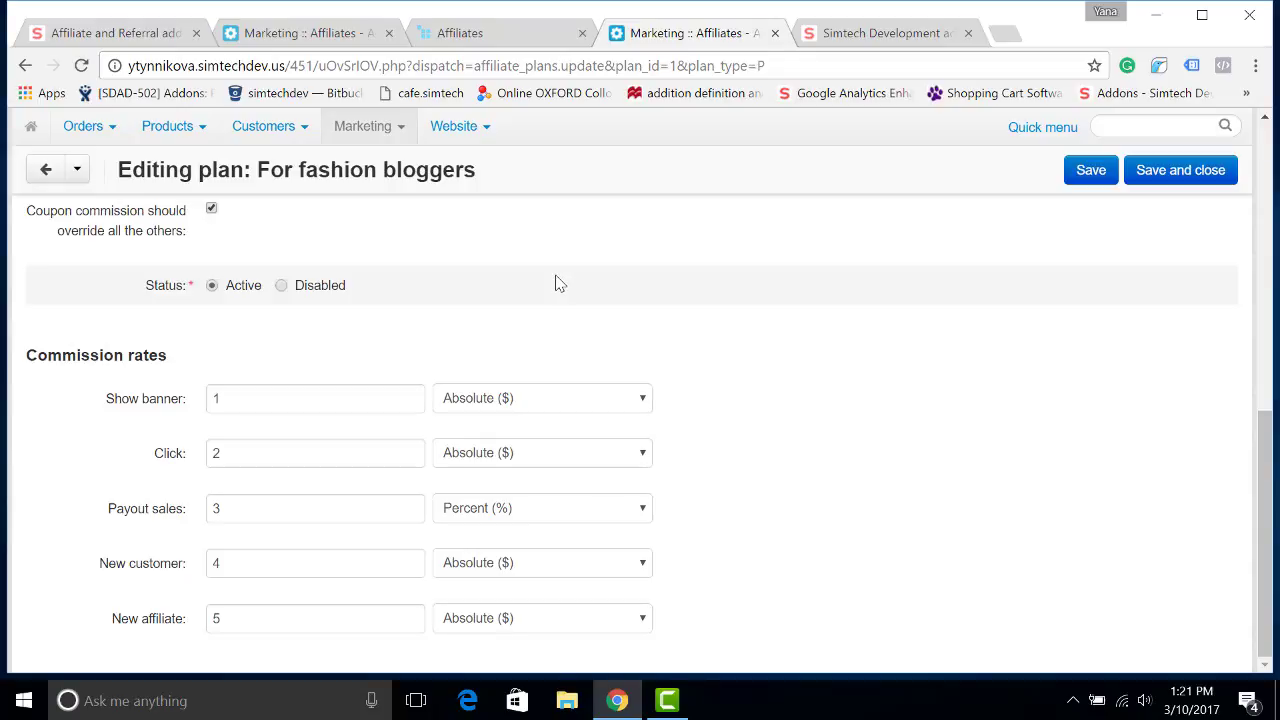
pyautogui.scroll(10, 558, 280)
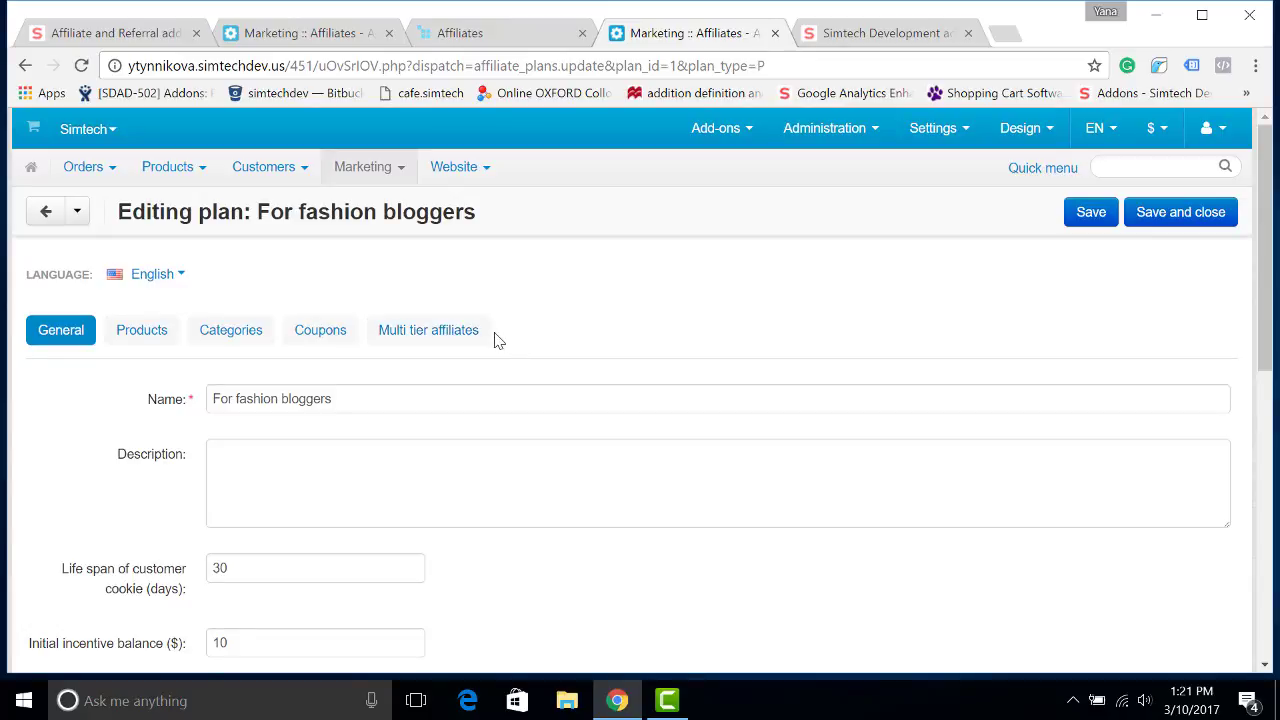
pyautogui.click(471, 334)
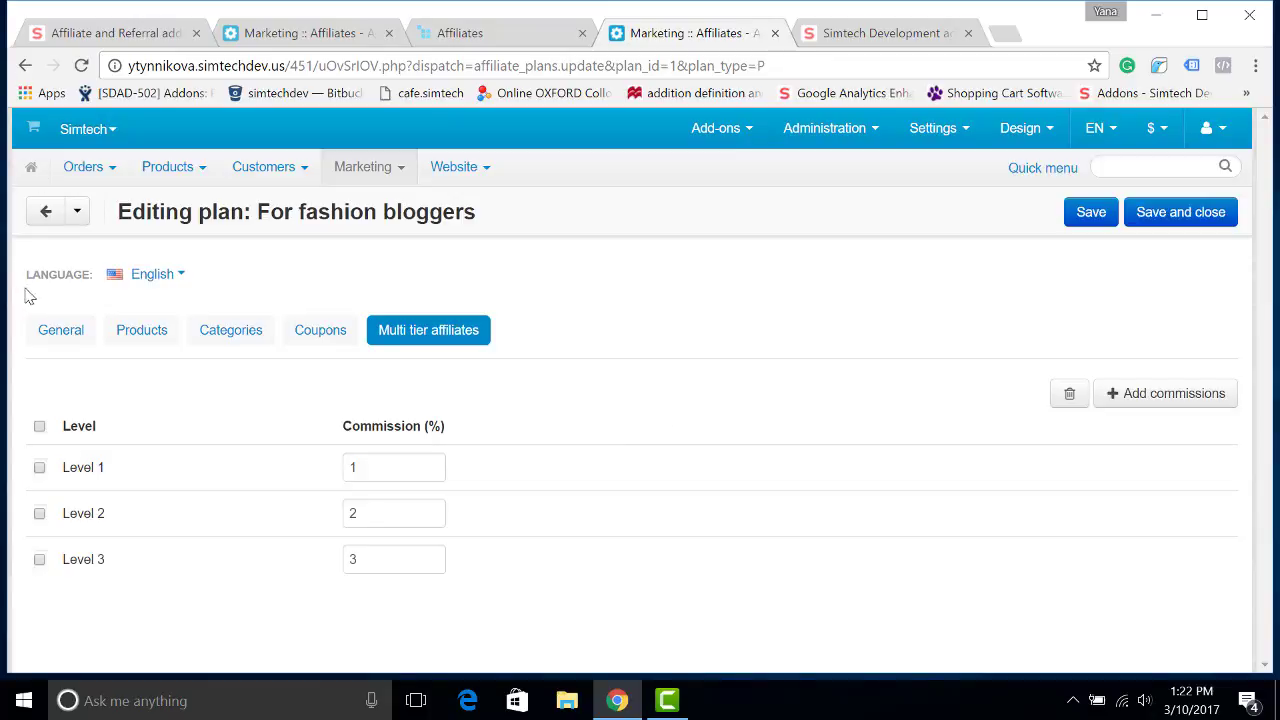
pyautogui.click(51, 335)
pyautogui.scroll(-2, 421, 396)
pyautogui.scroll(-4, 421, 396)
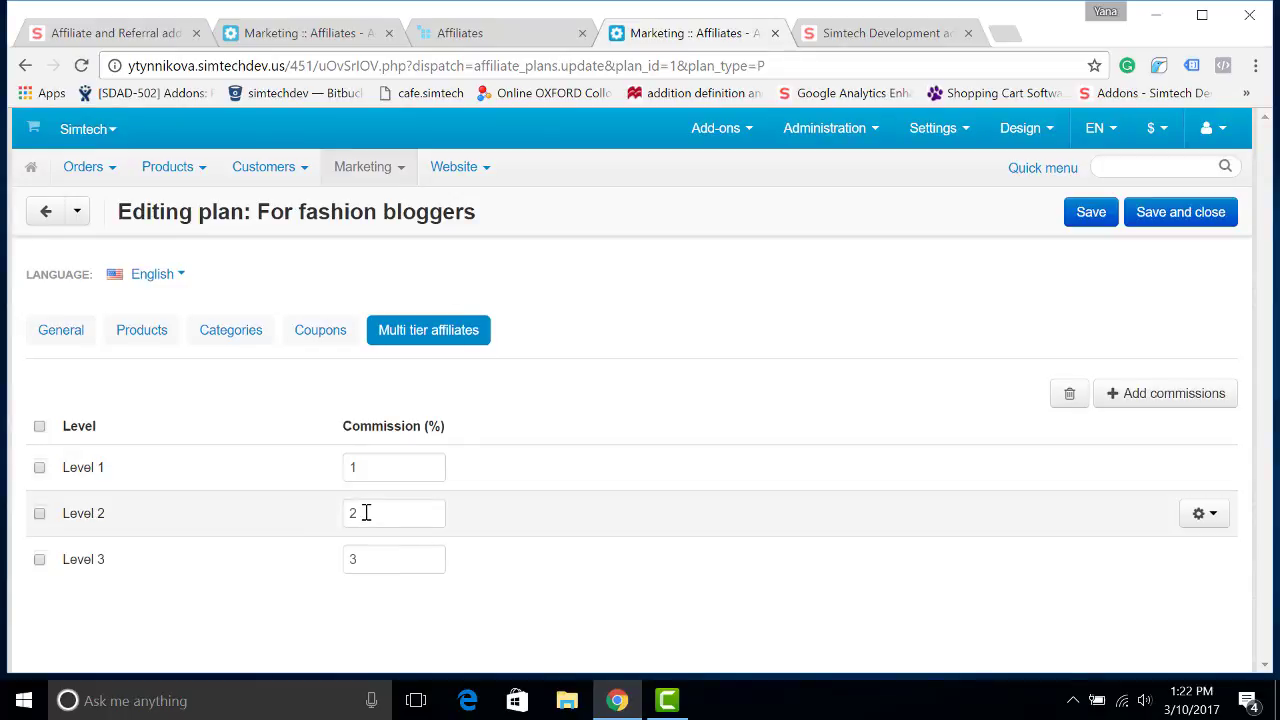
pyautogui.moveTo(366, 512); pyautogui.dragTo(343, 509)
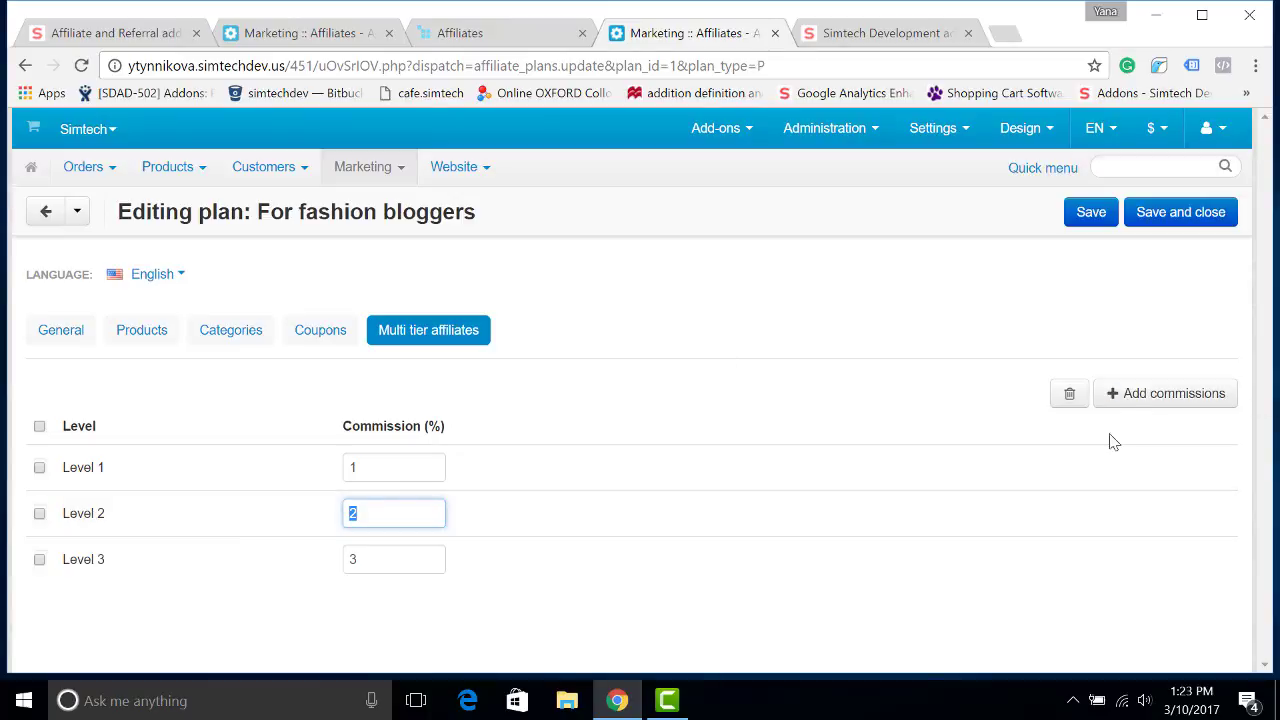
# Step: Add commission Level 4 at 6% and Level 5 at 7%, then save 'For fashion bloggers'
pyautogui.click(1152, 393)
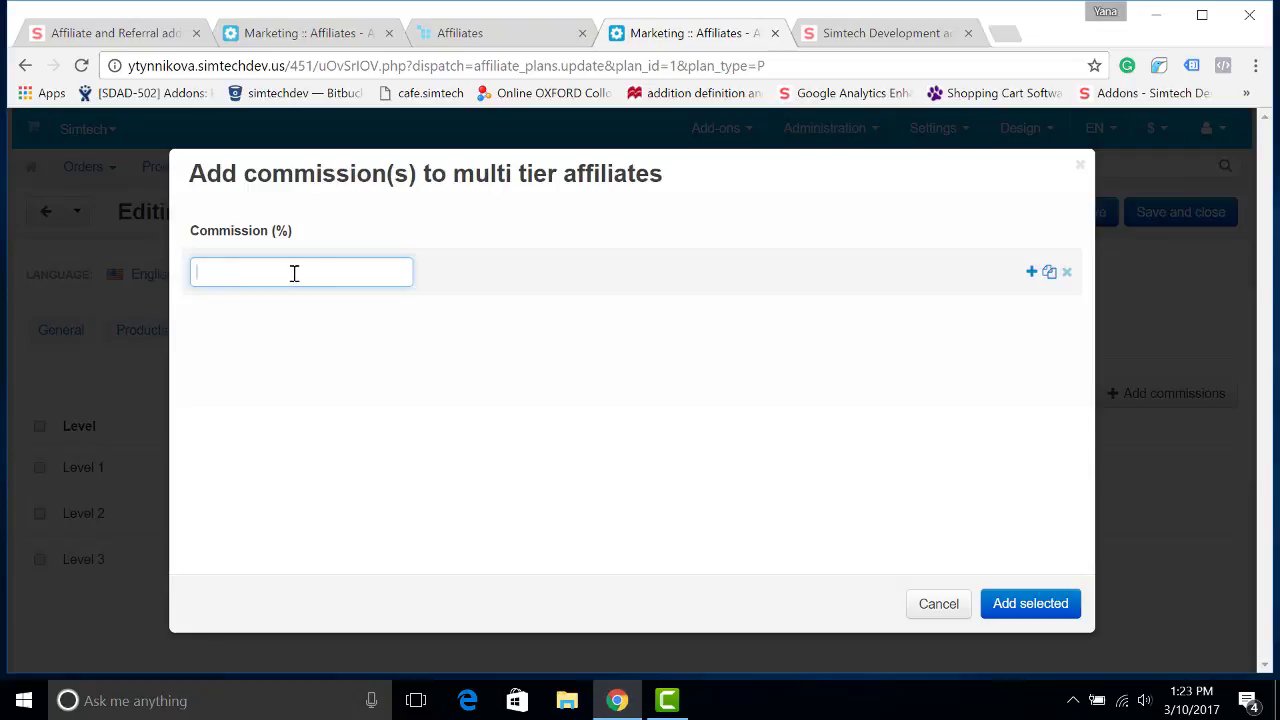
pyautogui.write('6')
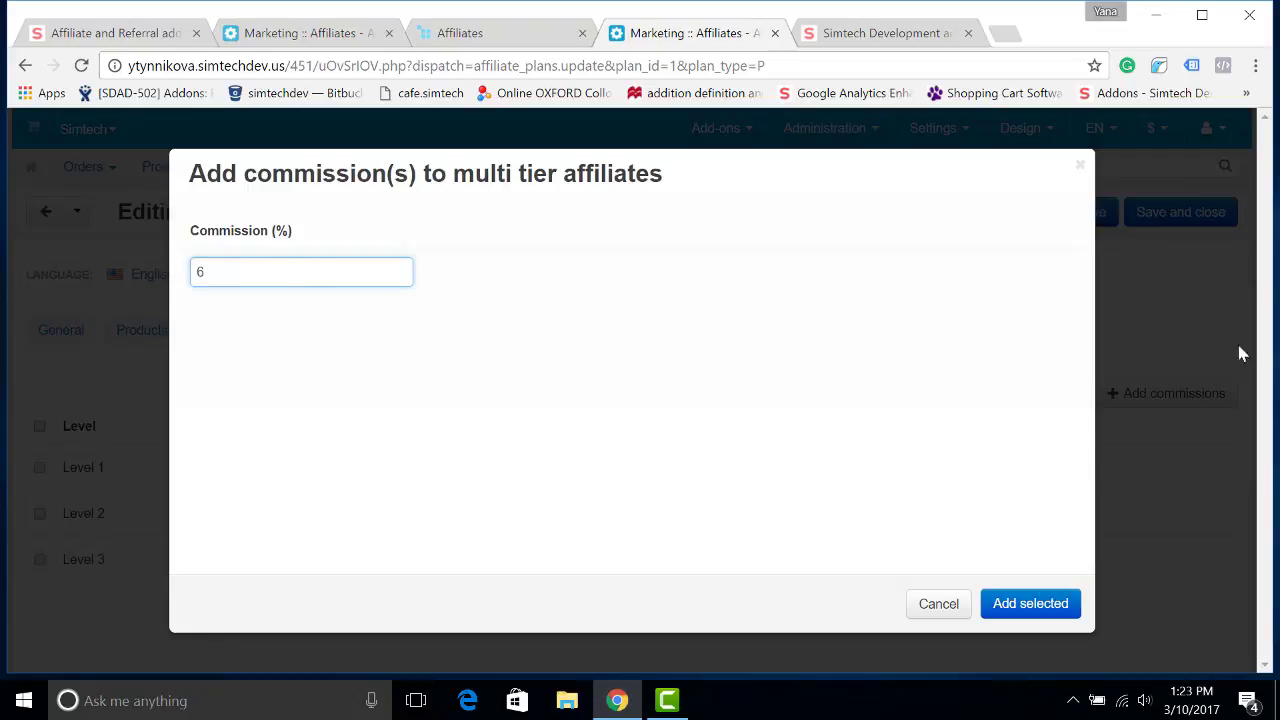
pyautogui.click(1032, 270)
pyautogui.write('7')
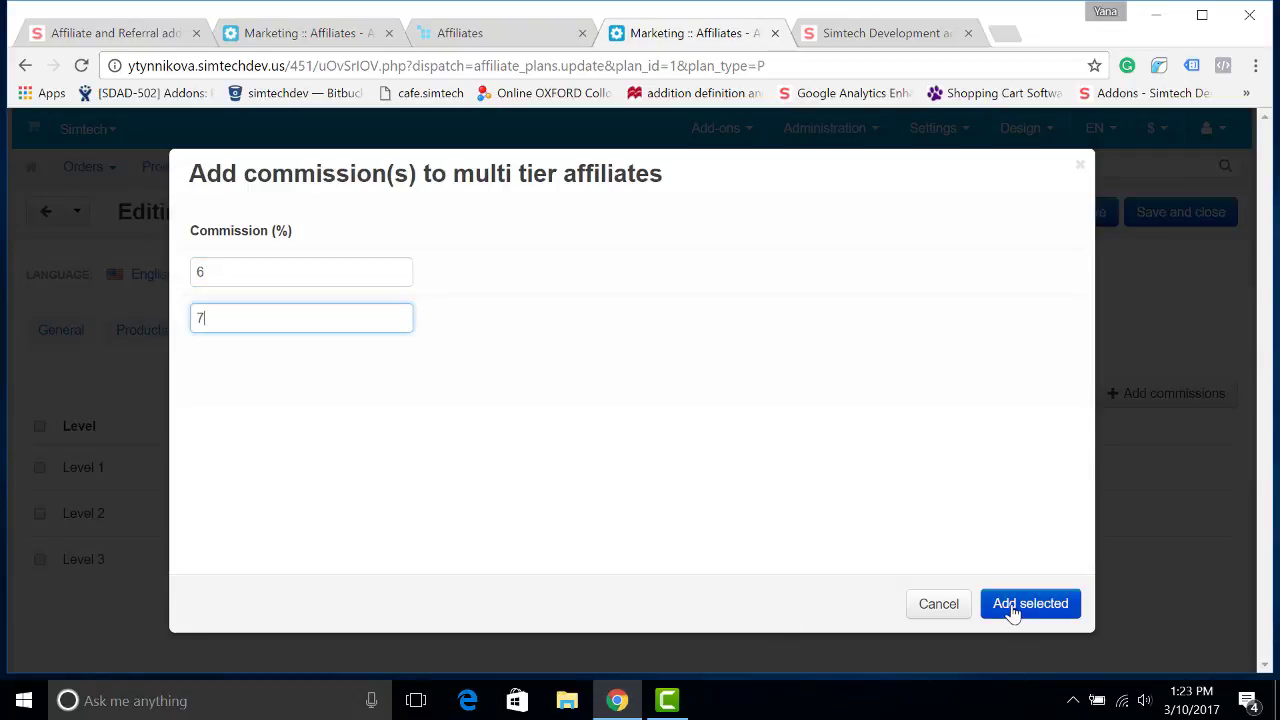
pyautogui.click(1012, 607)
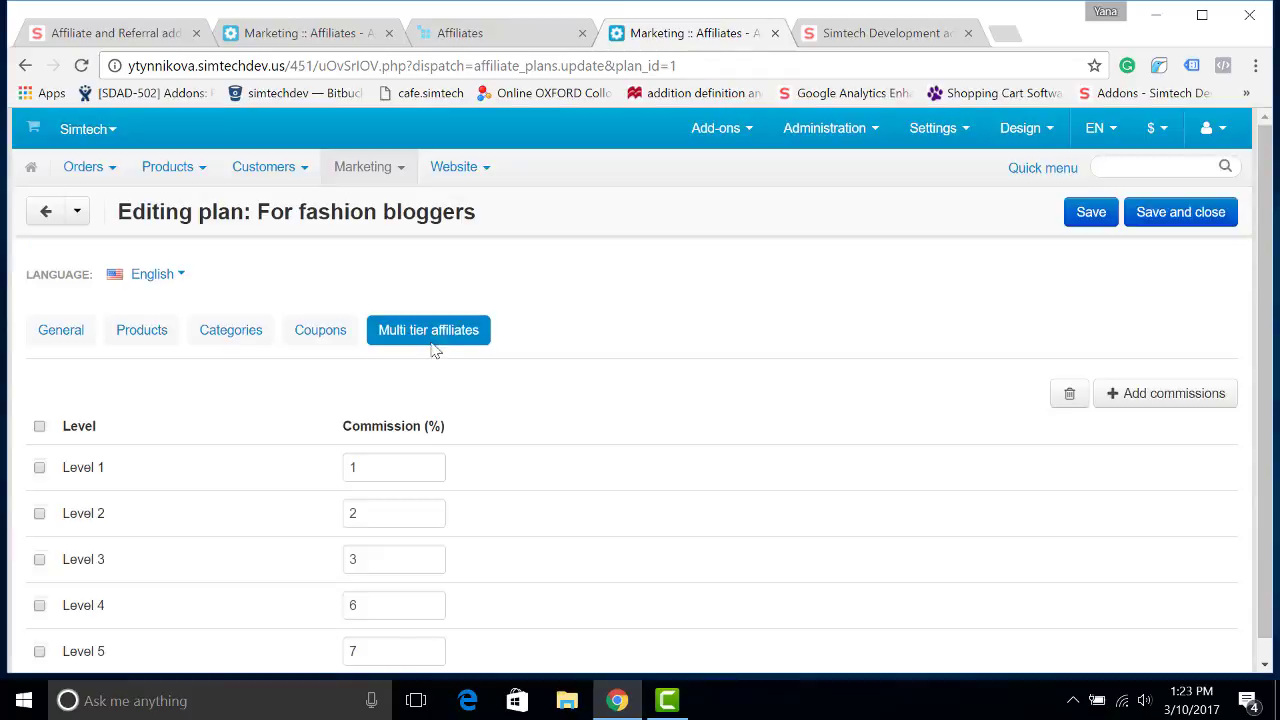
pyautogui.scroll(-1, 433, 370)
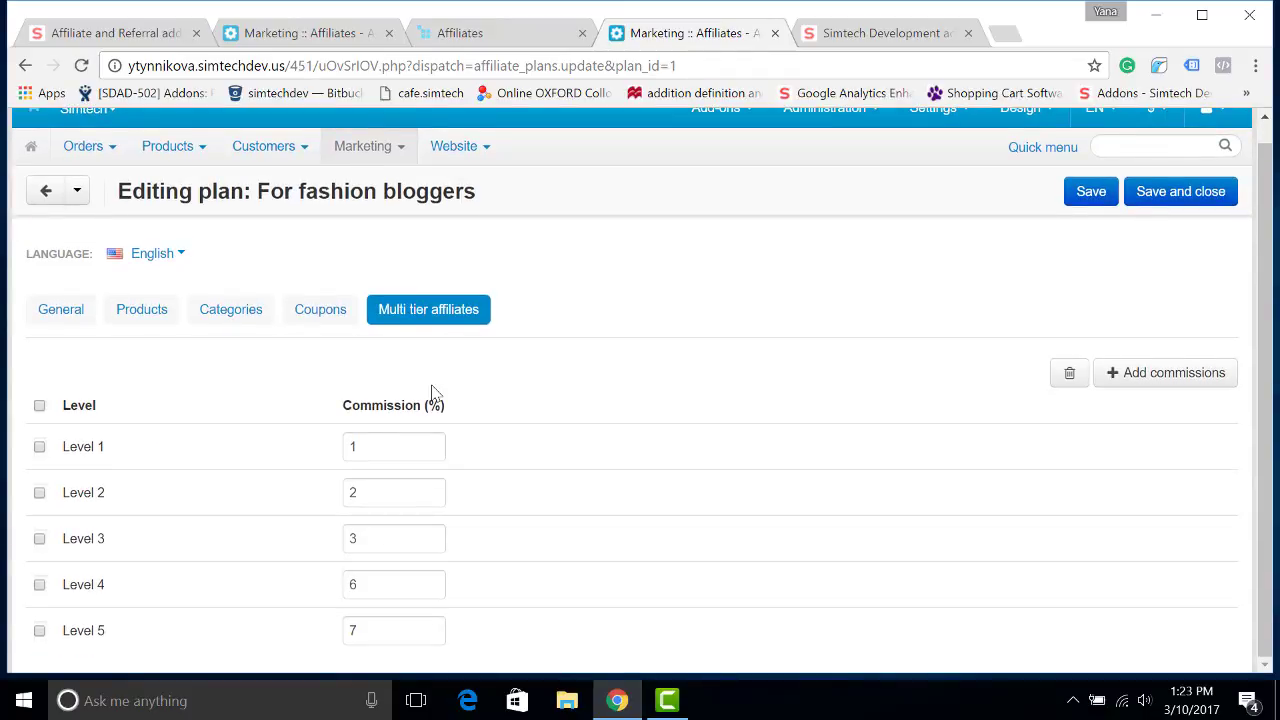
pyautogui.click(1091, 192)
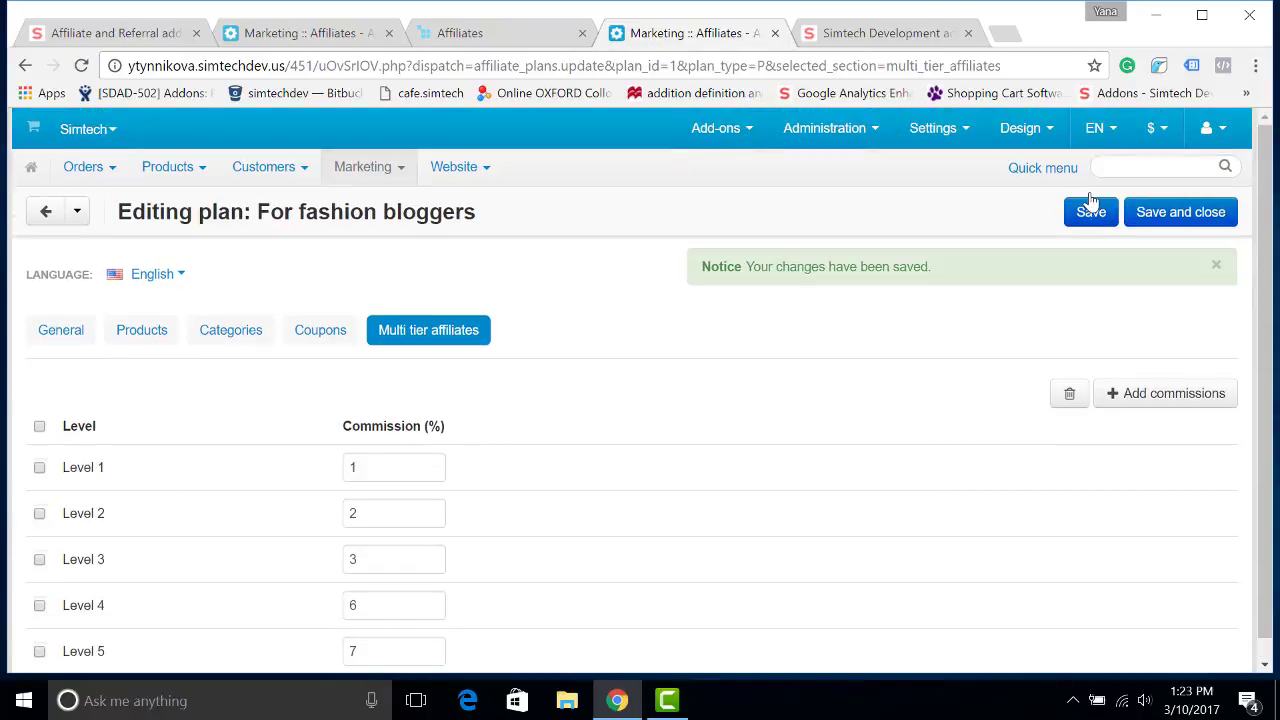
# Step: Act on behalf of the referring affiliate from the Affiliates list and open their storefront Affiliate plan page
pyautogui.moveTo(192, 170)
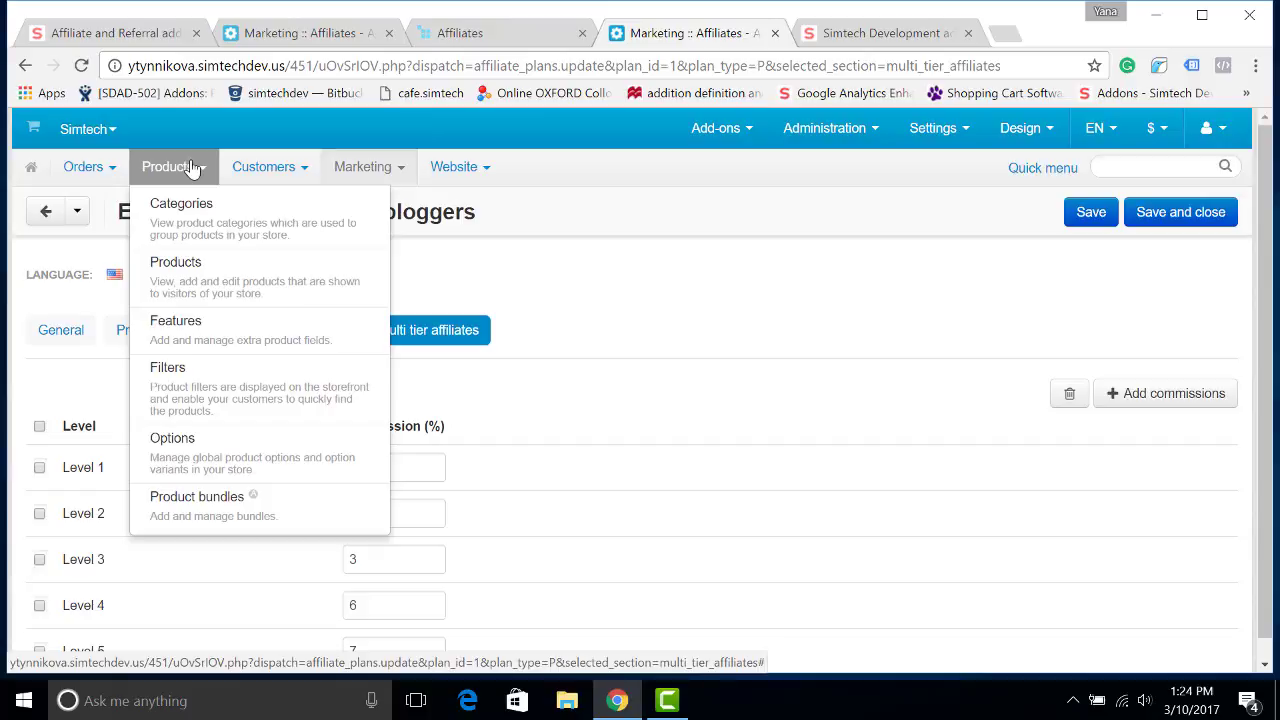
pyautogui.moveTo(337, 165)
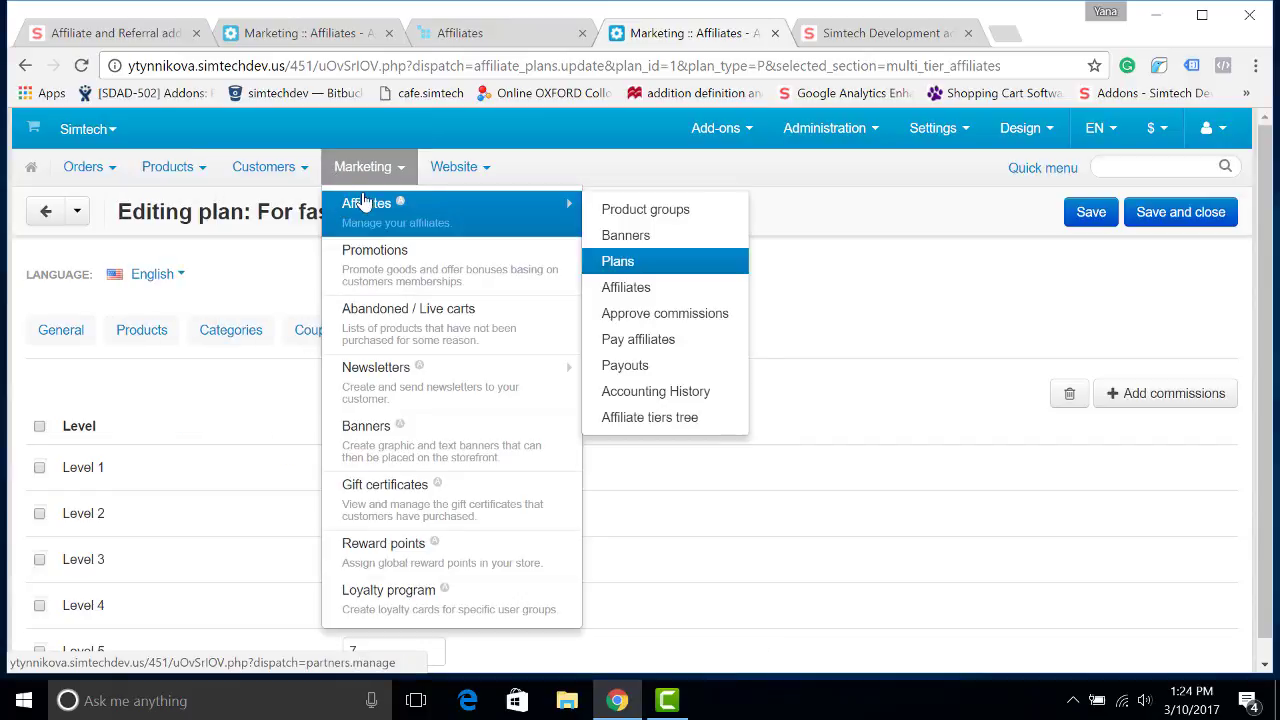
pyautogui.click(363, 203)
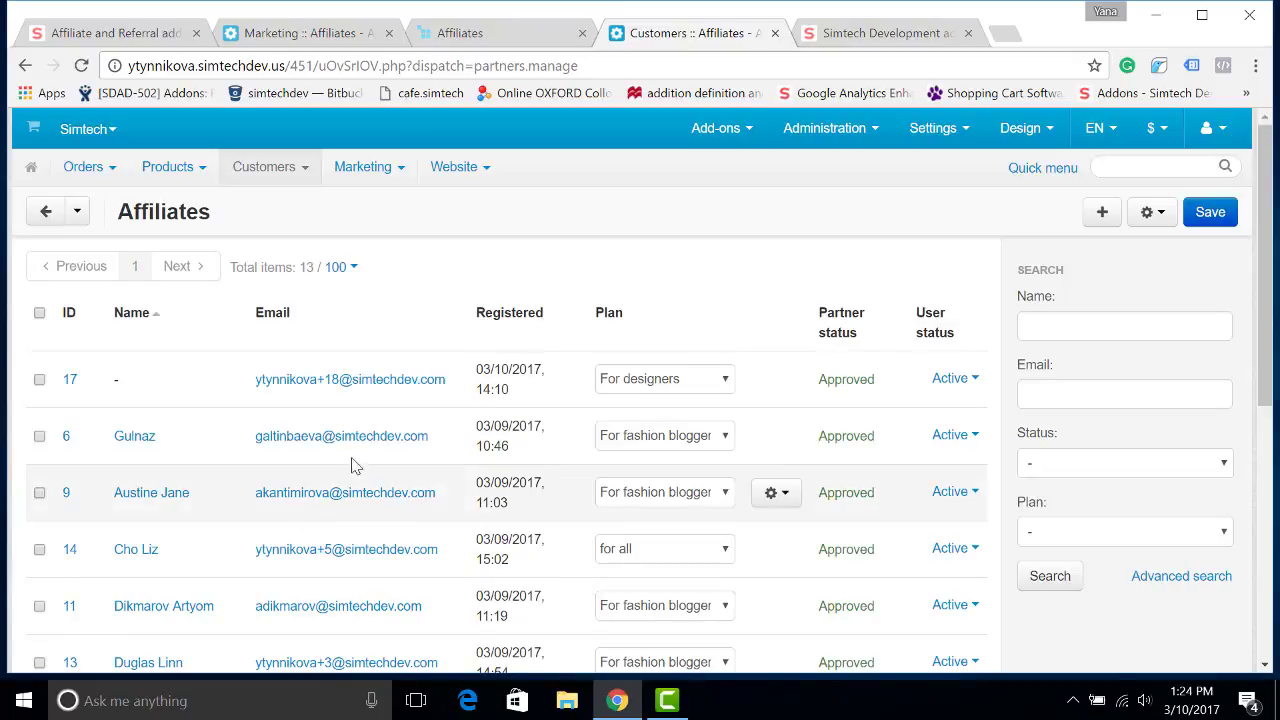
pyautogui.click(775, 494)
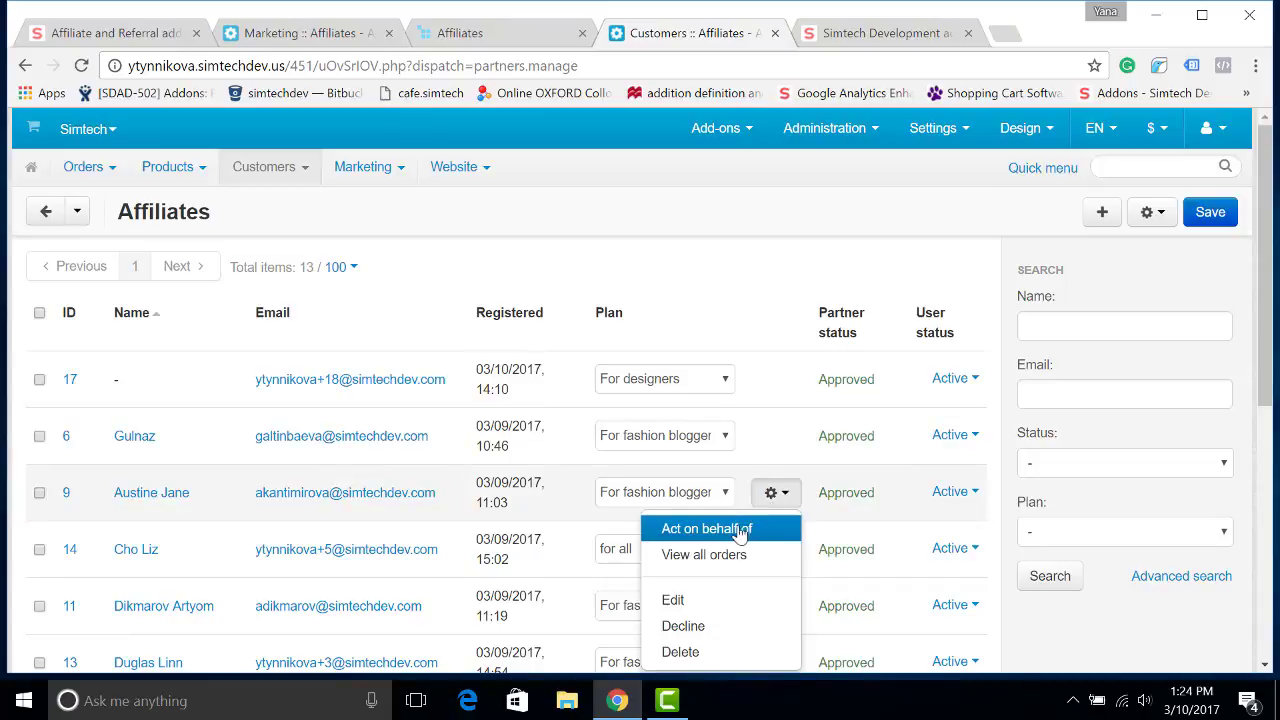
pyautogui.click(739, 532)
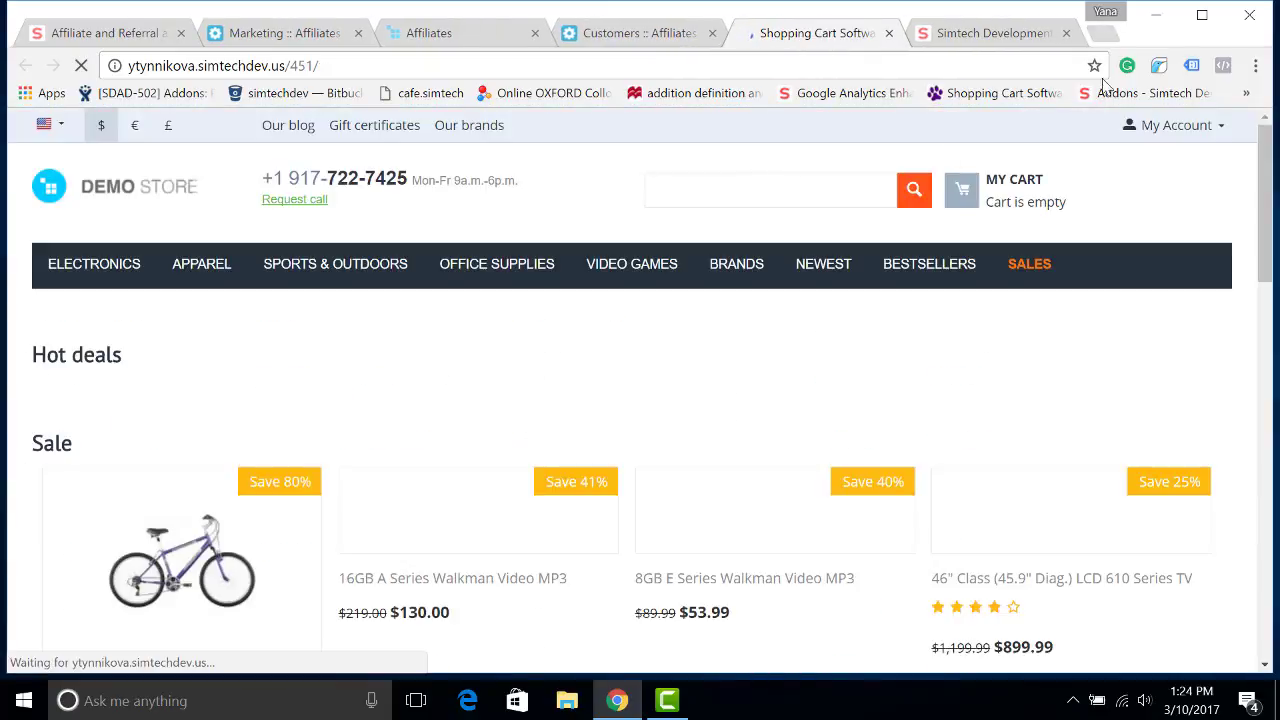
pyautogui.click(1180, 132)
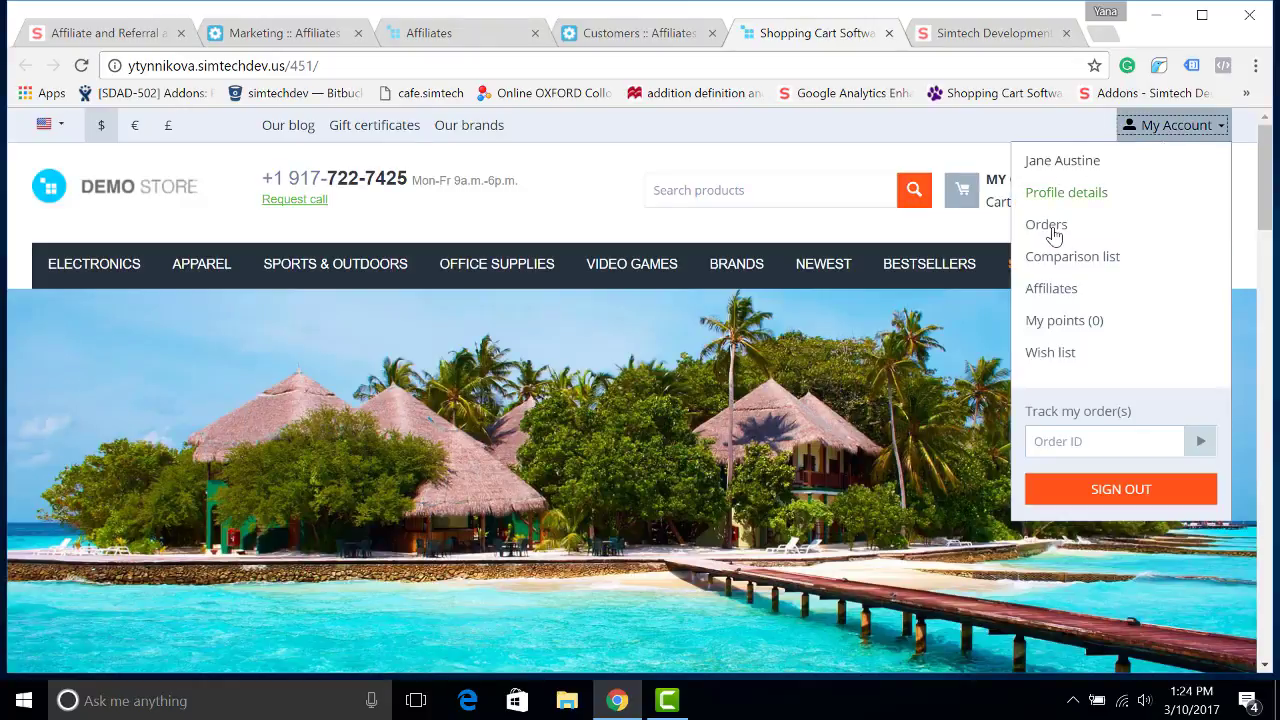
pyautogui.click(1051, 289)
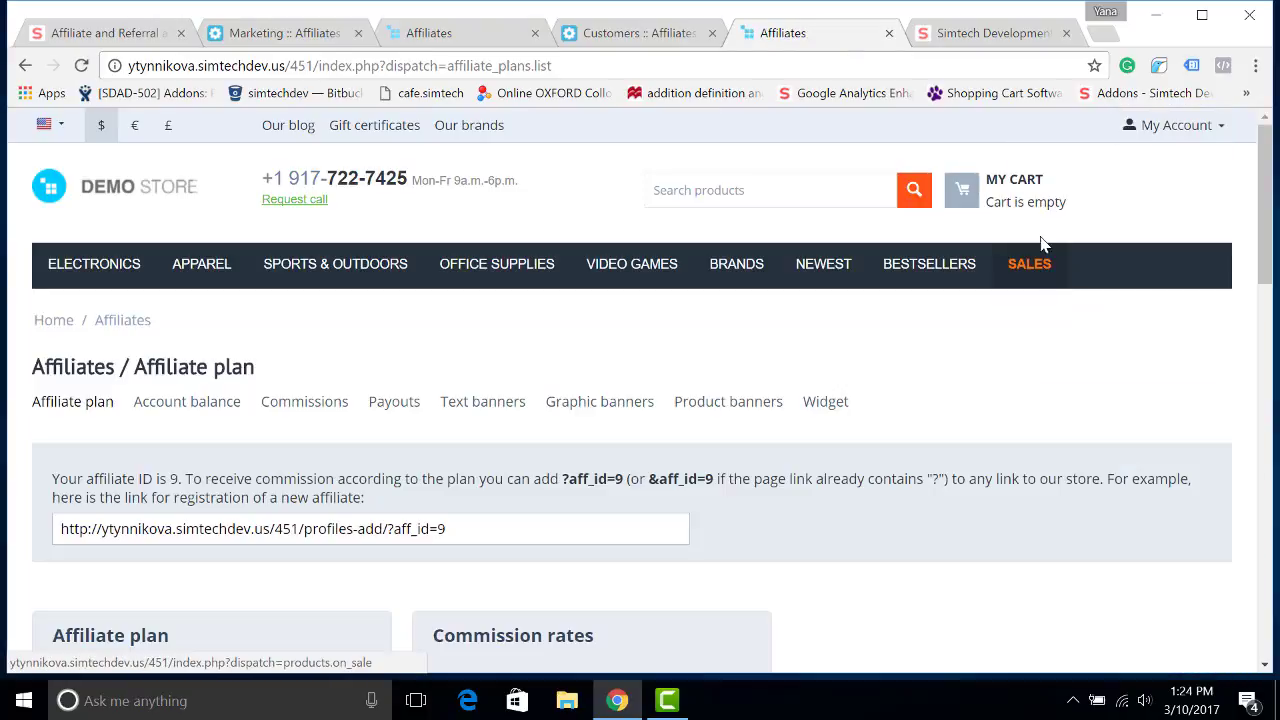
# Step: Copy the registration referral link (profiles-add/?aff_id=9) and load it in a new incognito window
pyautogui.click(384, 528)
pyautogui.moveTo(448, 528); pyautogui.dragTo(52, 527)
pyautogui.hotkey('ctrl', 'c')
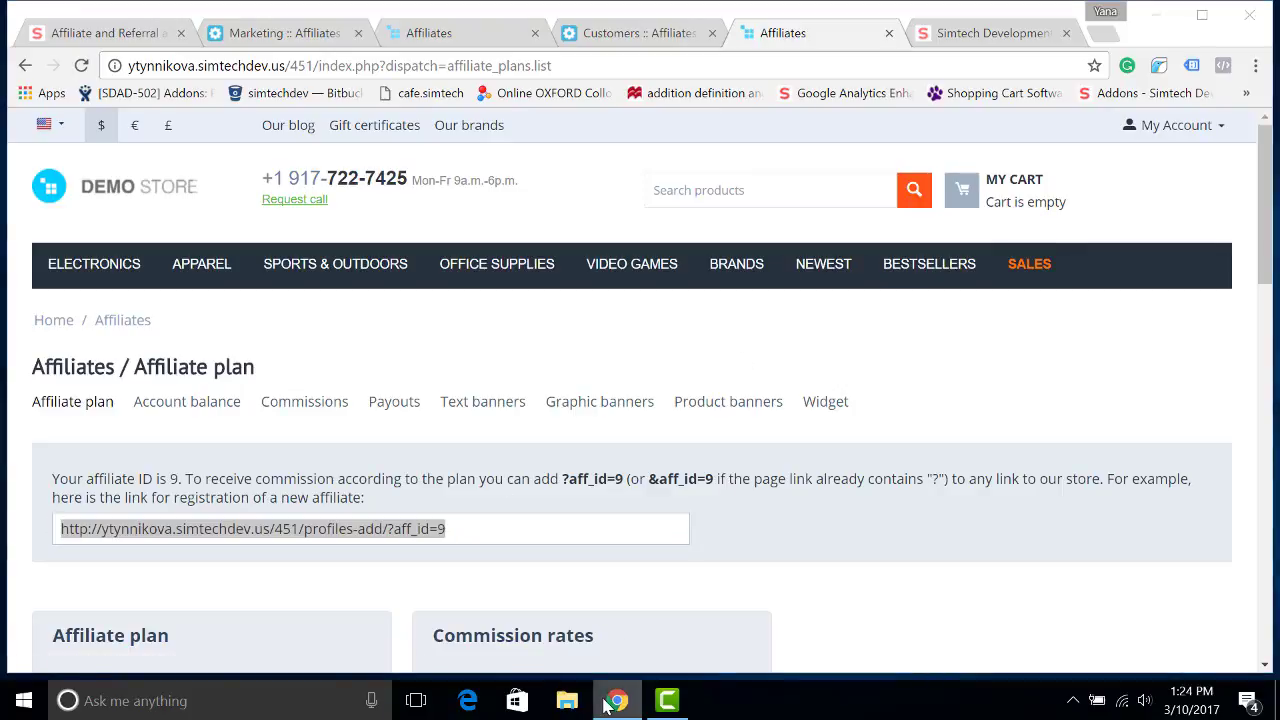
pyautogui.rightClick(606, 702)
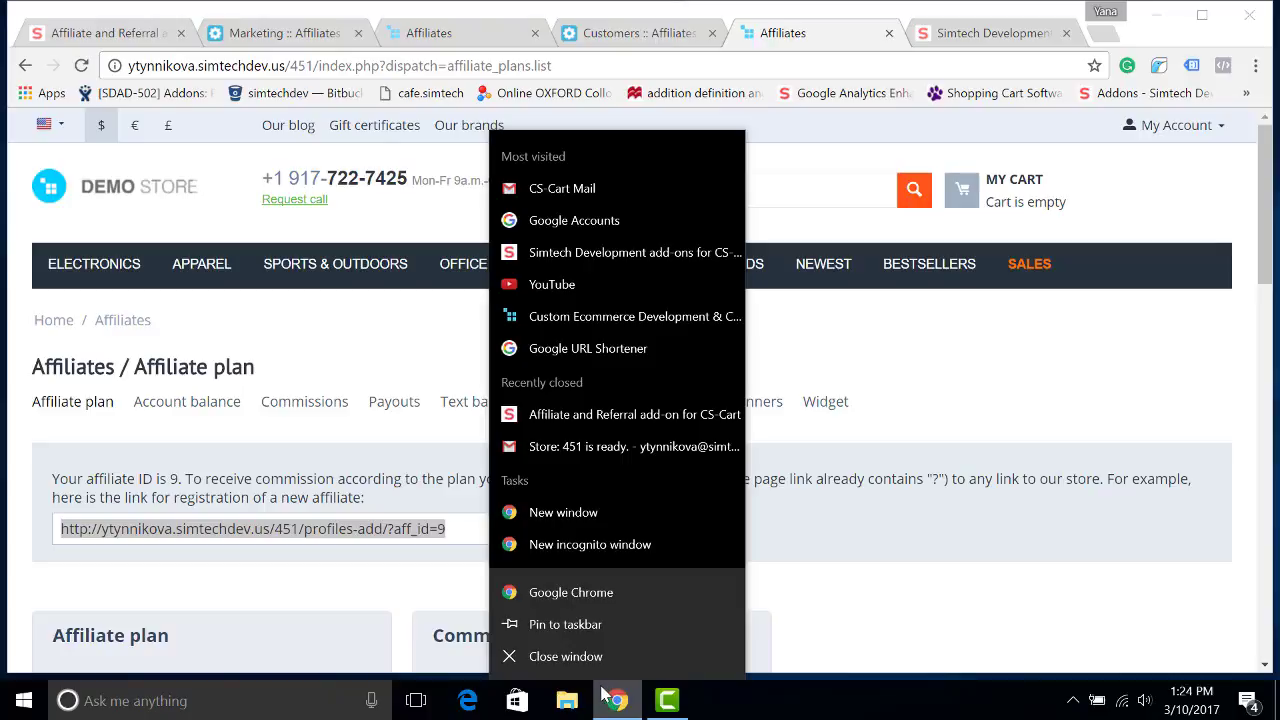
pyautogui.click(588, 550)
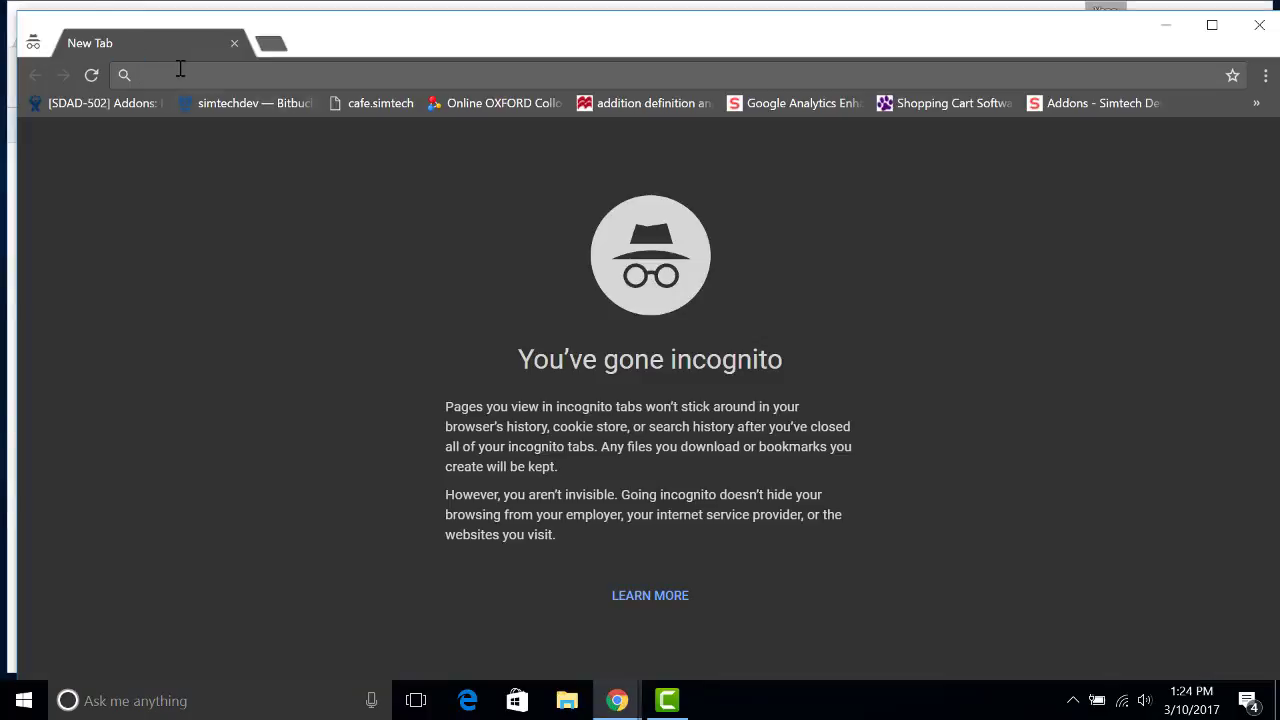
pyautogui.rightClick(175, 69)
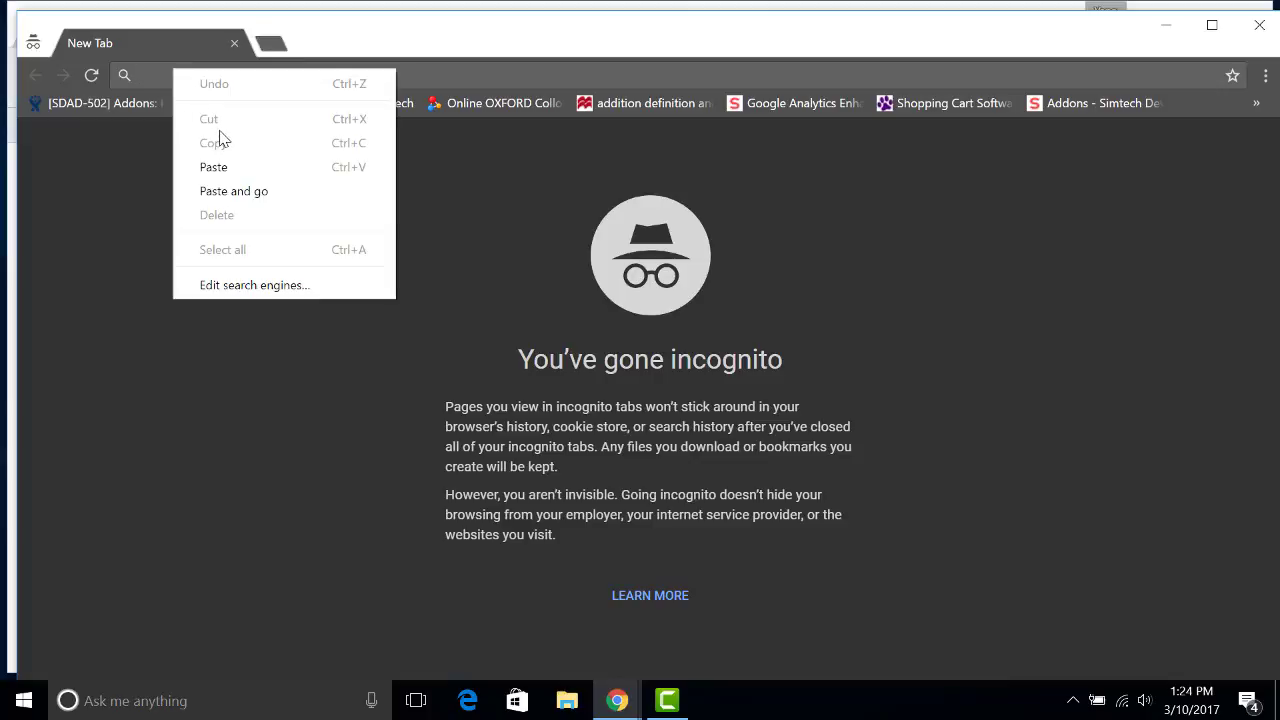
pyautogui.click(218, 167)
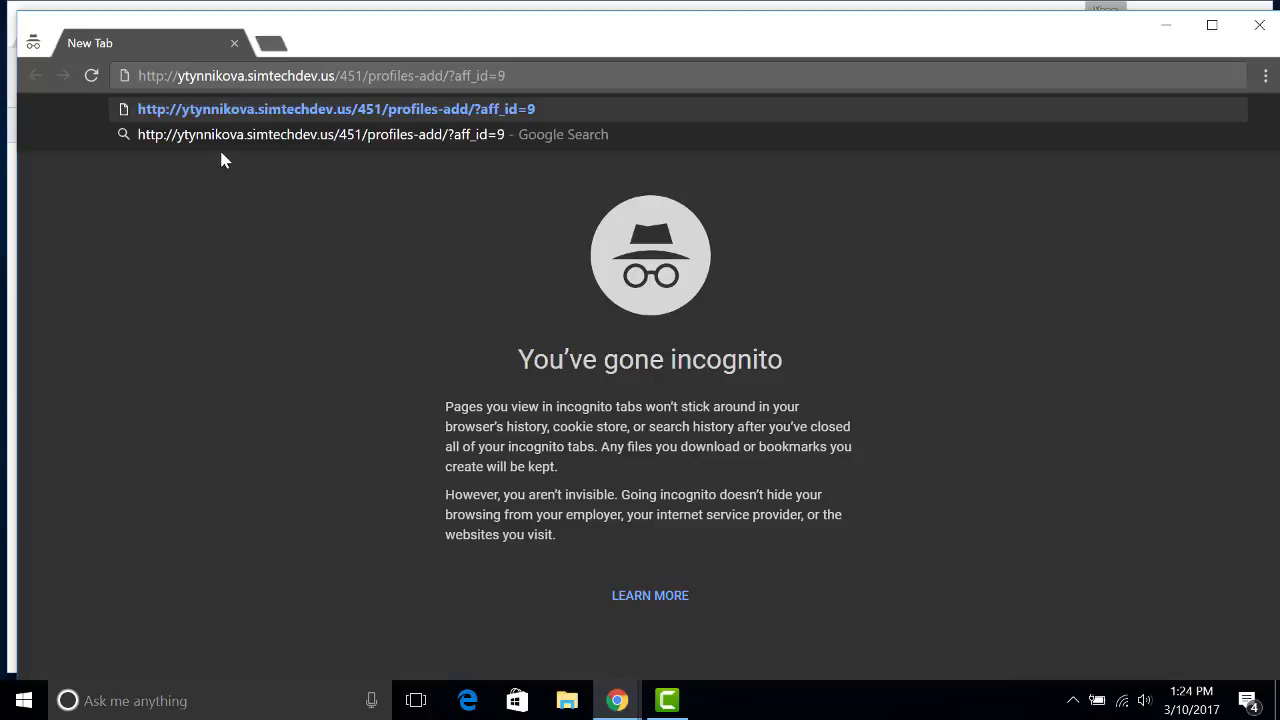
pyautogui.press('Return')
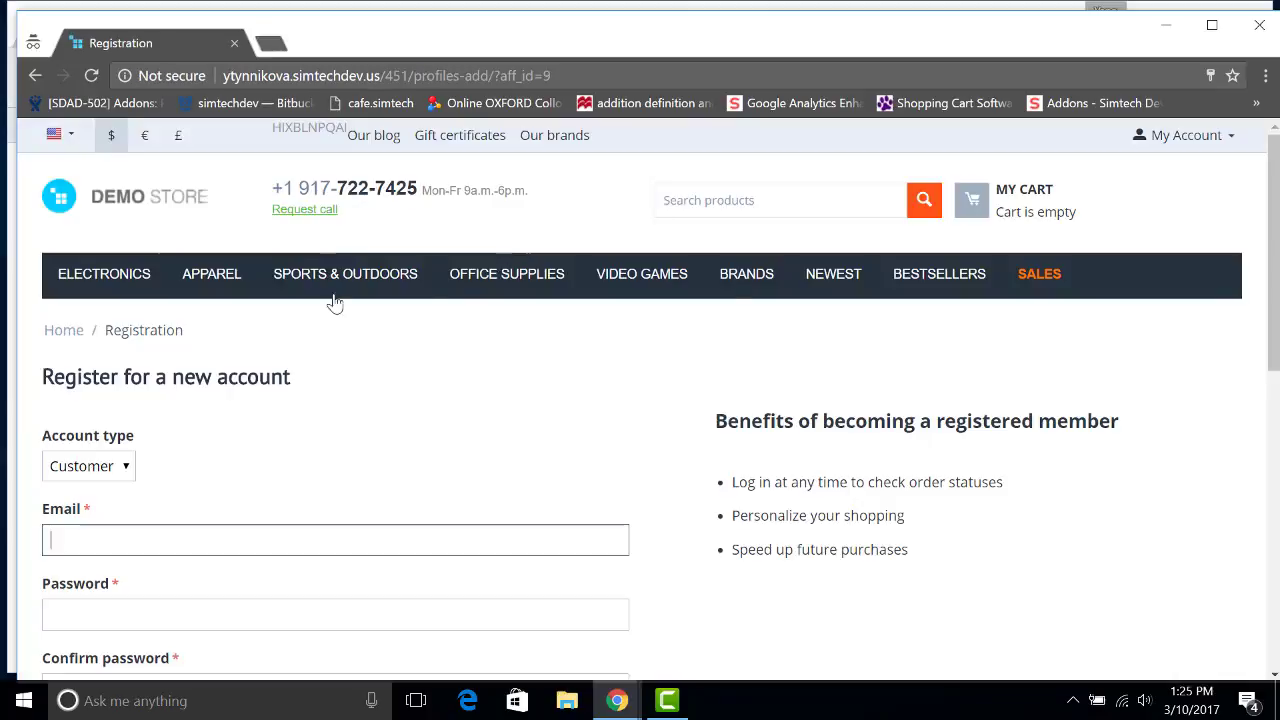
# Step: Register a new account with Account type Affiliate, filling in email and password fields
pyautogui.moveTo(345, 348)
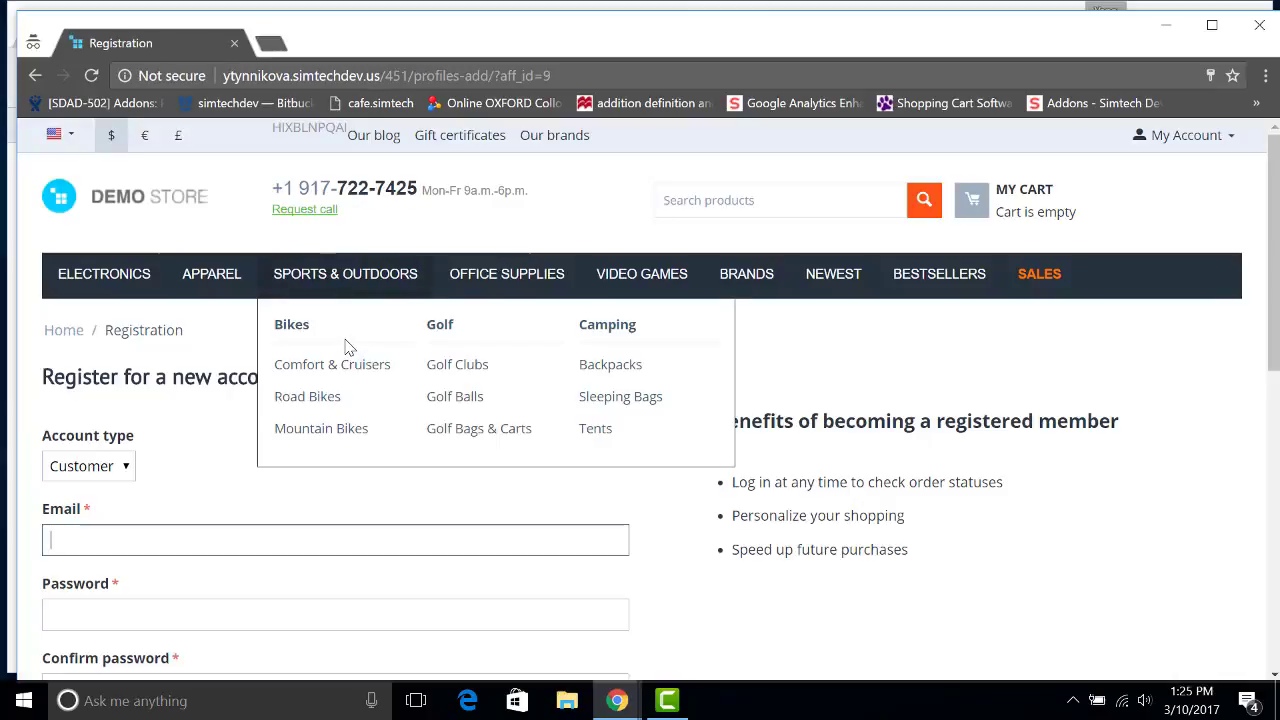
pyautogui.click(113, 466)
pyautogui.click(82, 512)
pyautogui.scroll(-2, 92, 328)
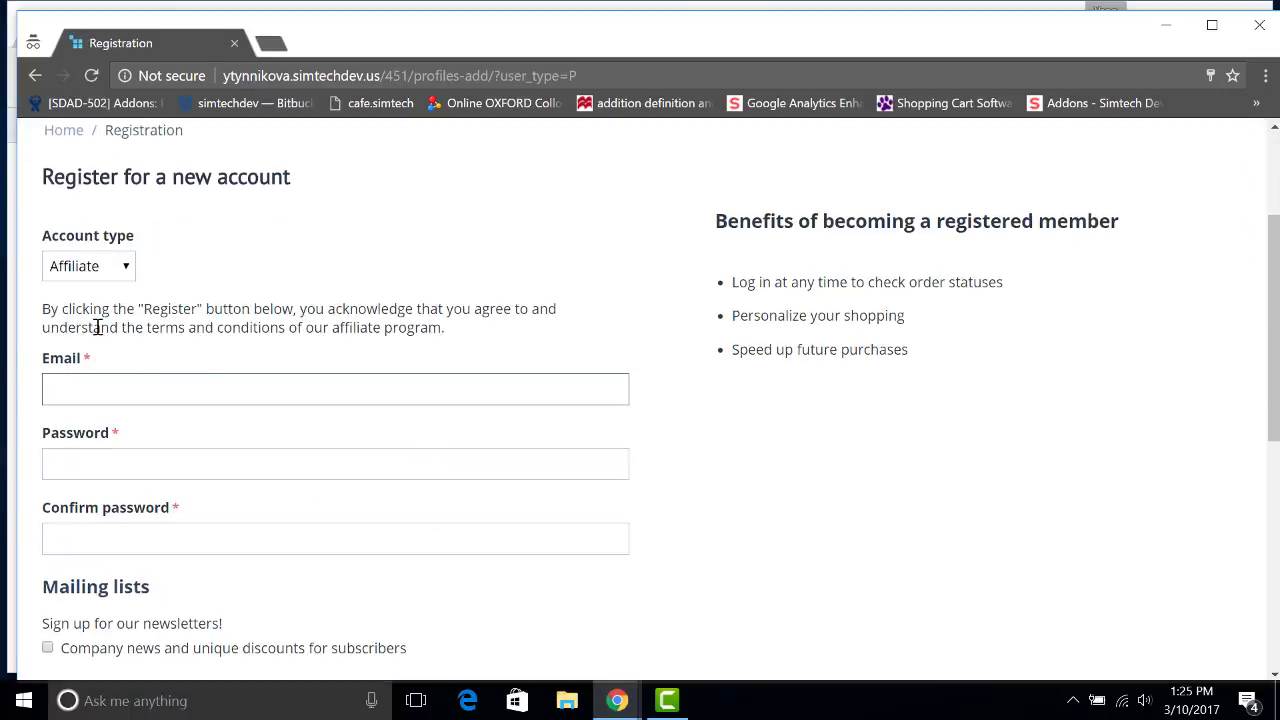
pyautogui.click(69, 383)
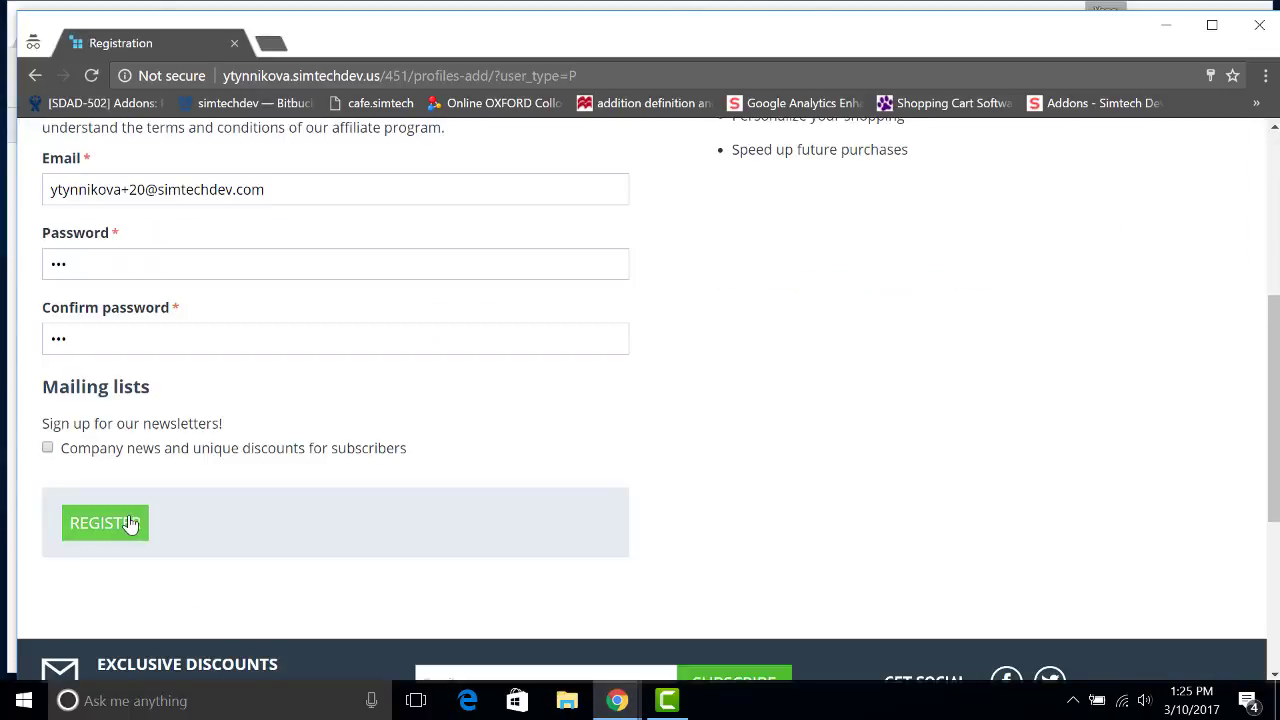
pyautogui.click(131, 526)
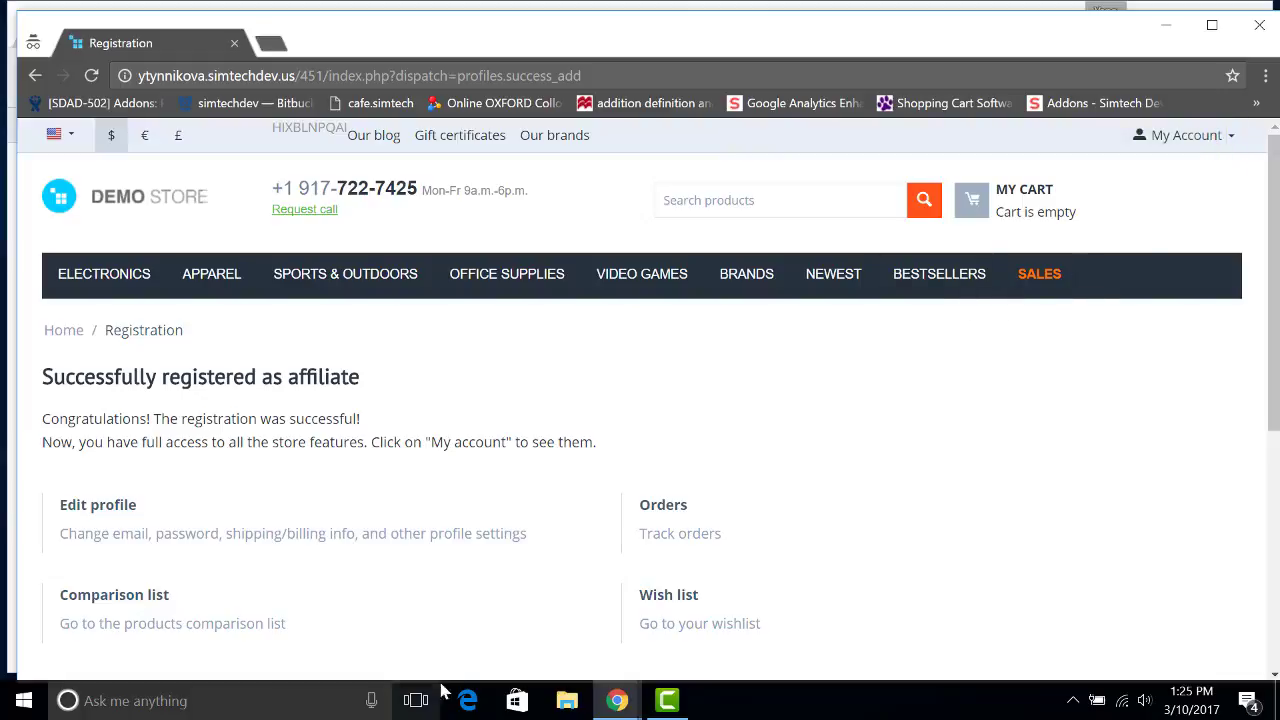
# Step: In the admin, open Marketing > Affiliates > Affiliates, where the new affiliate awaits approval
pyautogui.moveTo(614, 703)
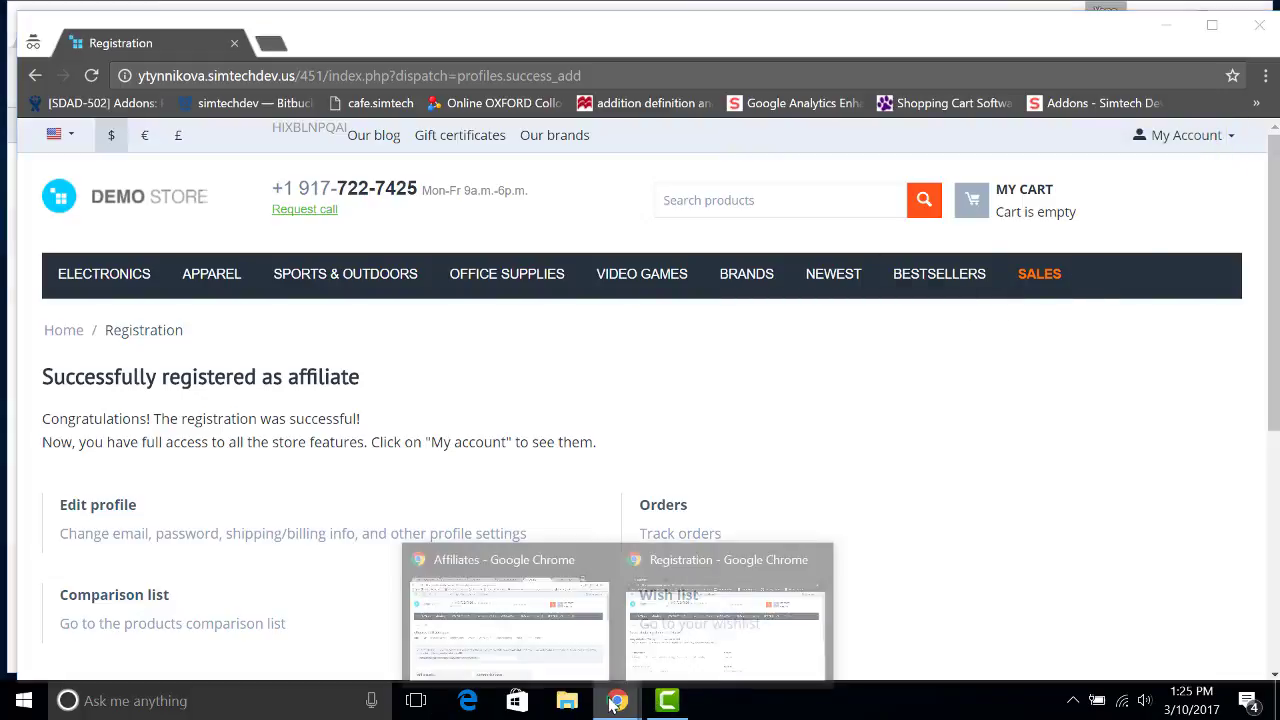
pyautogui.click(500, 609)
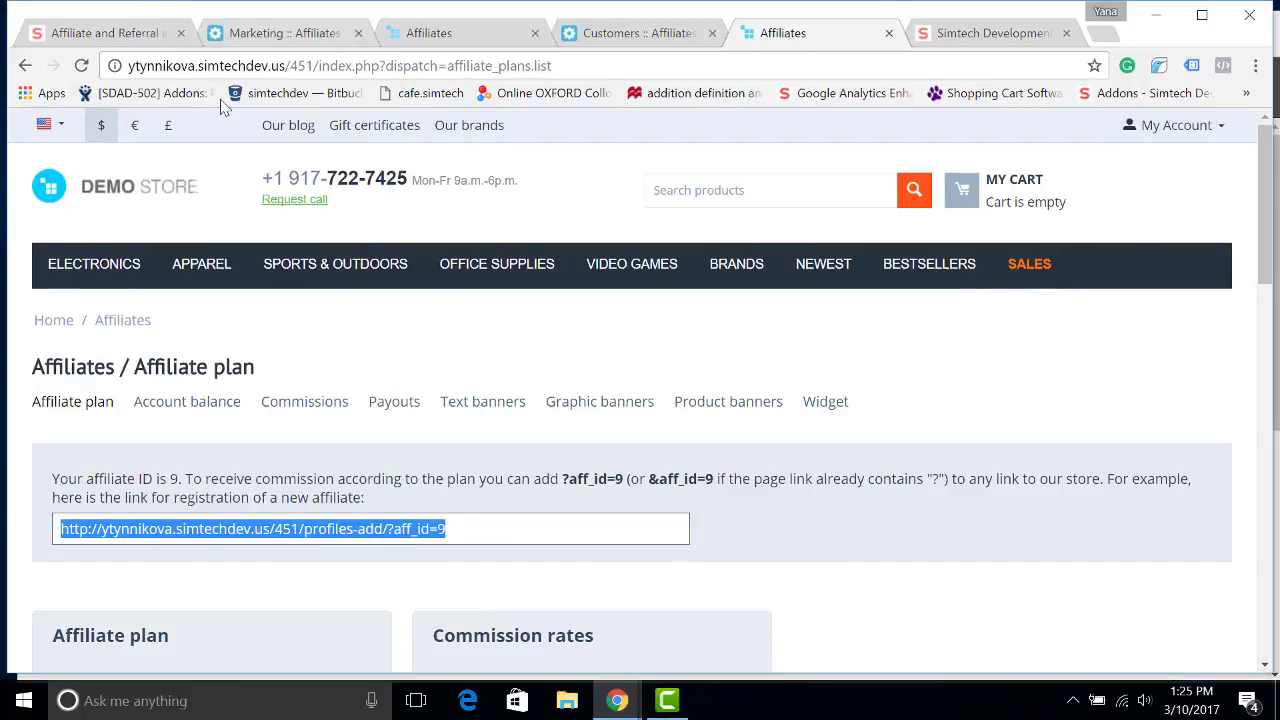
pyautogui.click(270, 40)
pyautogui.click(338, 162)
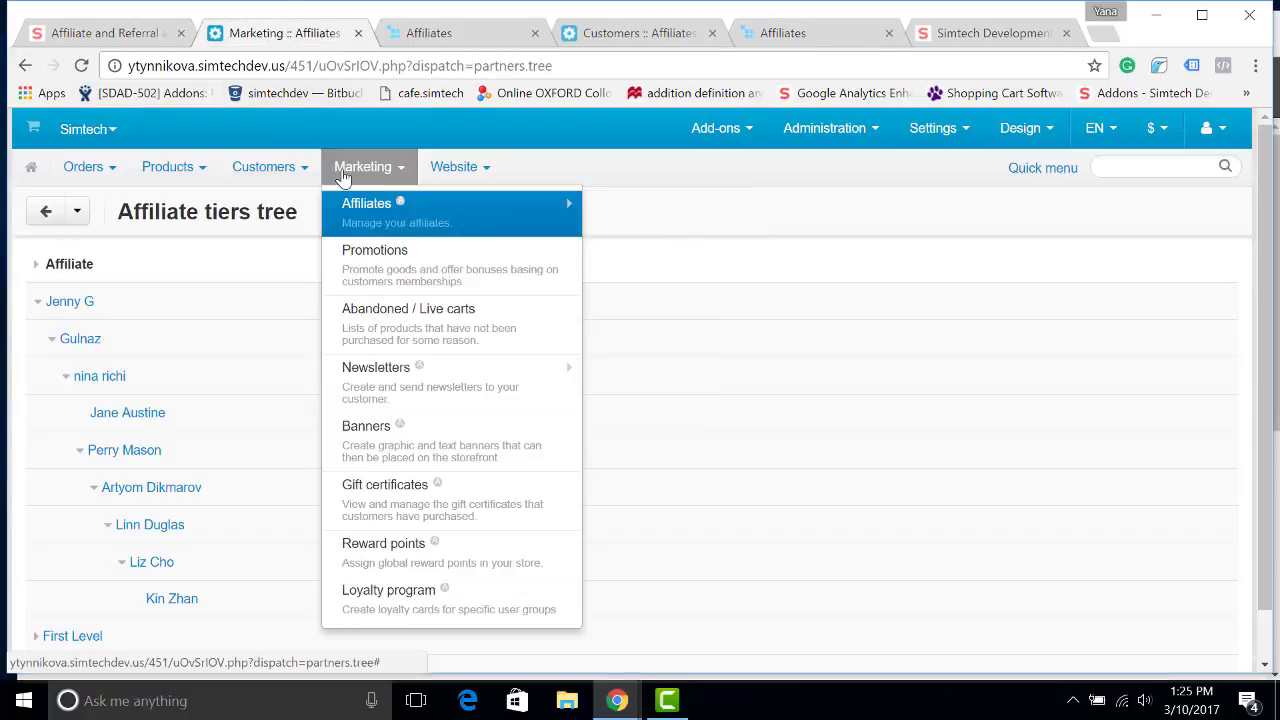
pyautogui.moveTo(368, 215)
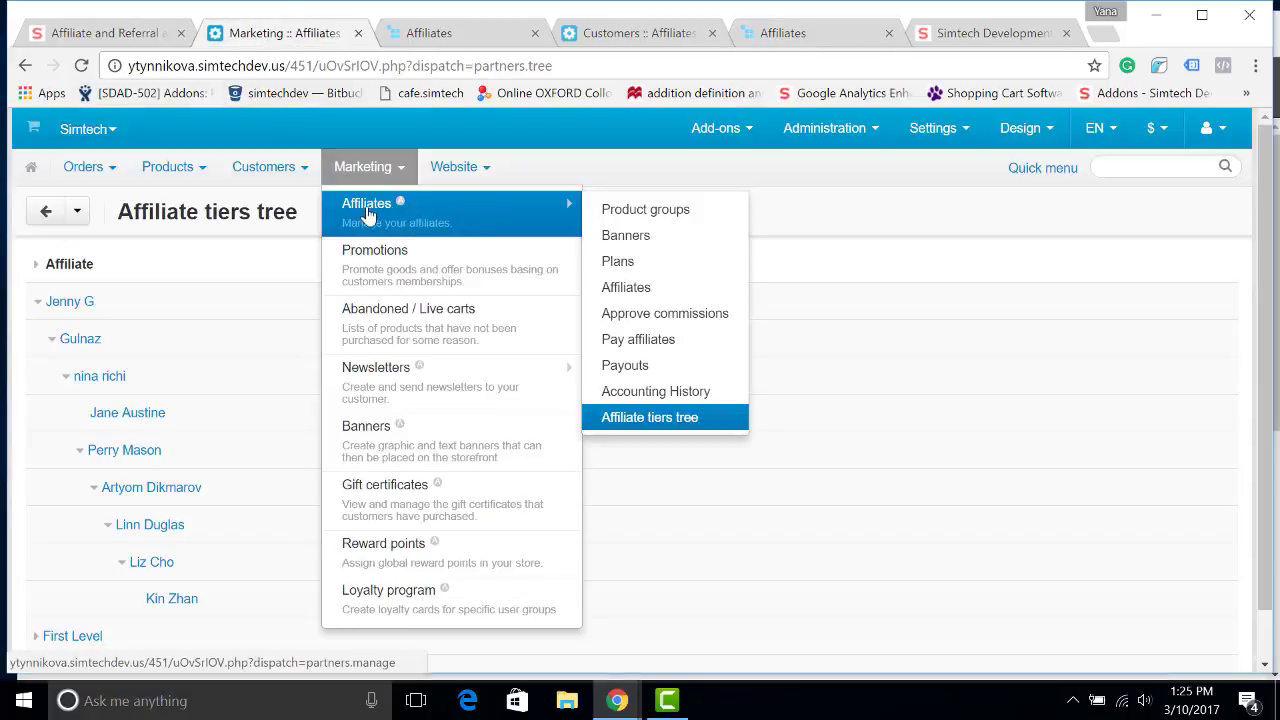
pyautogui.click(614, 285)
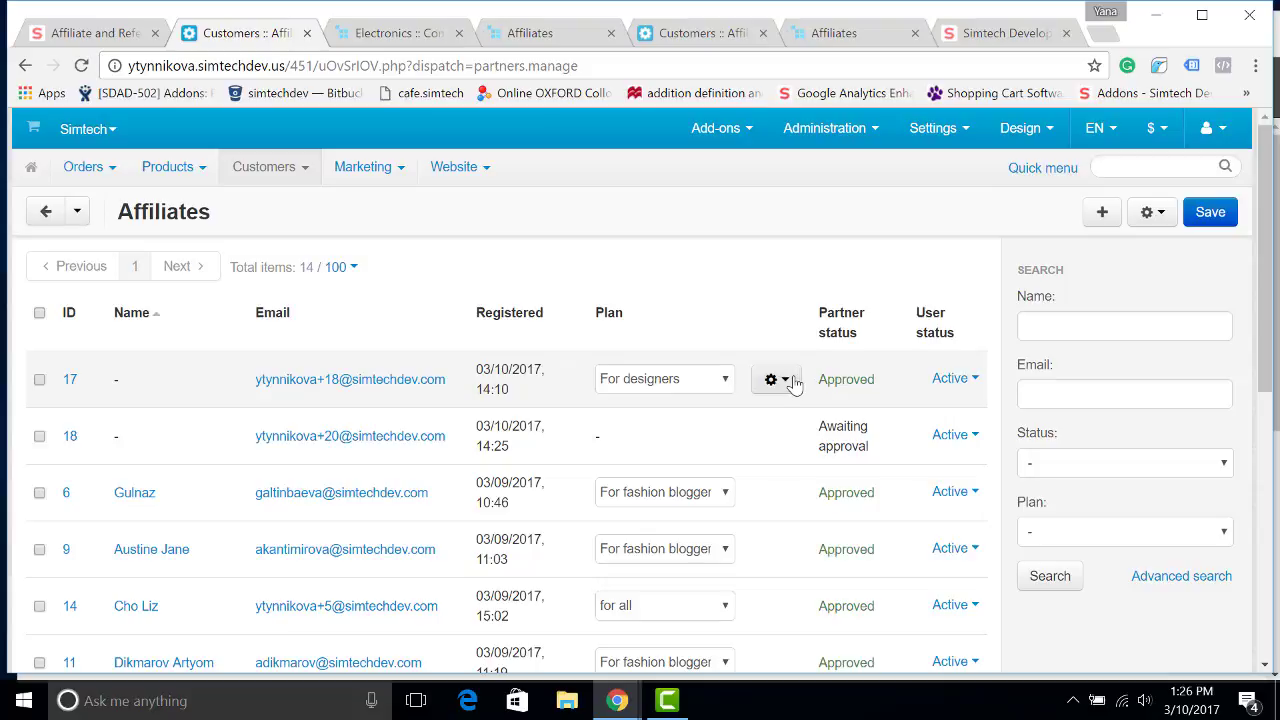
# Step: Act on behalf of the referring affiliate to open the Demo Store storefront
pyautogui.scroll(-1, 640, 537)
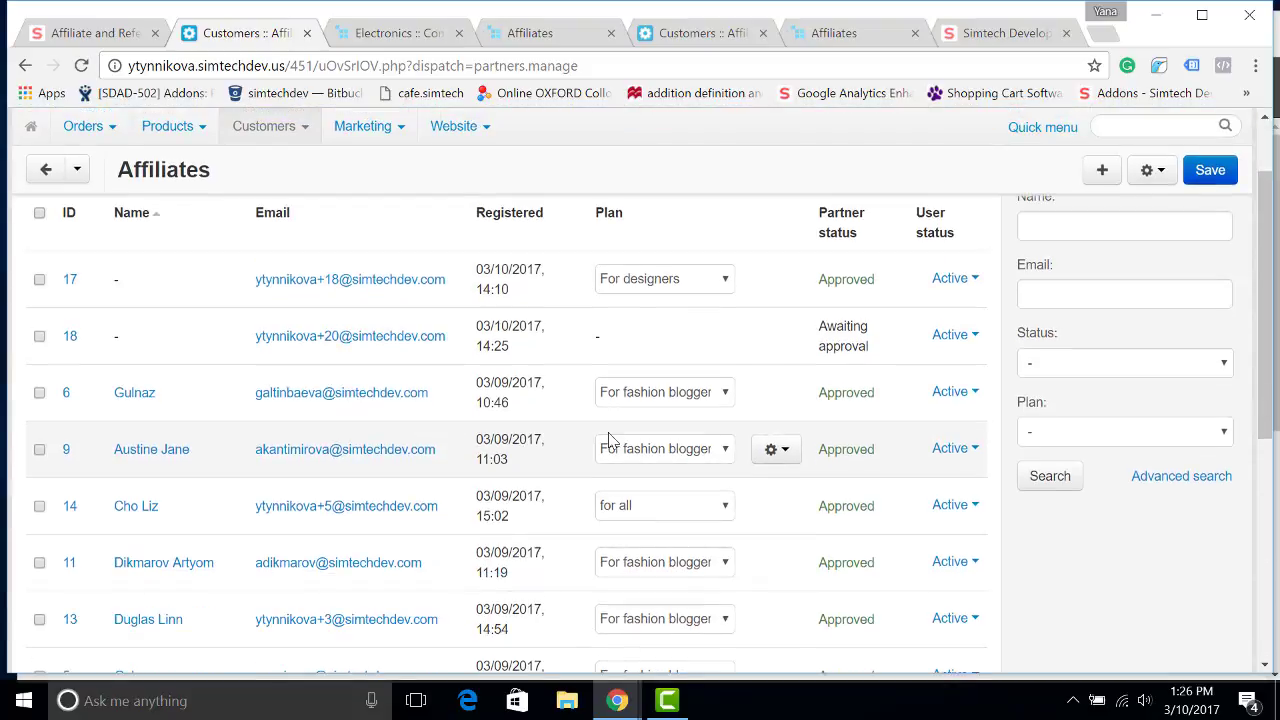
pyautogui.click(777, 451)
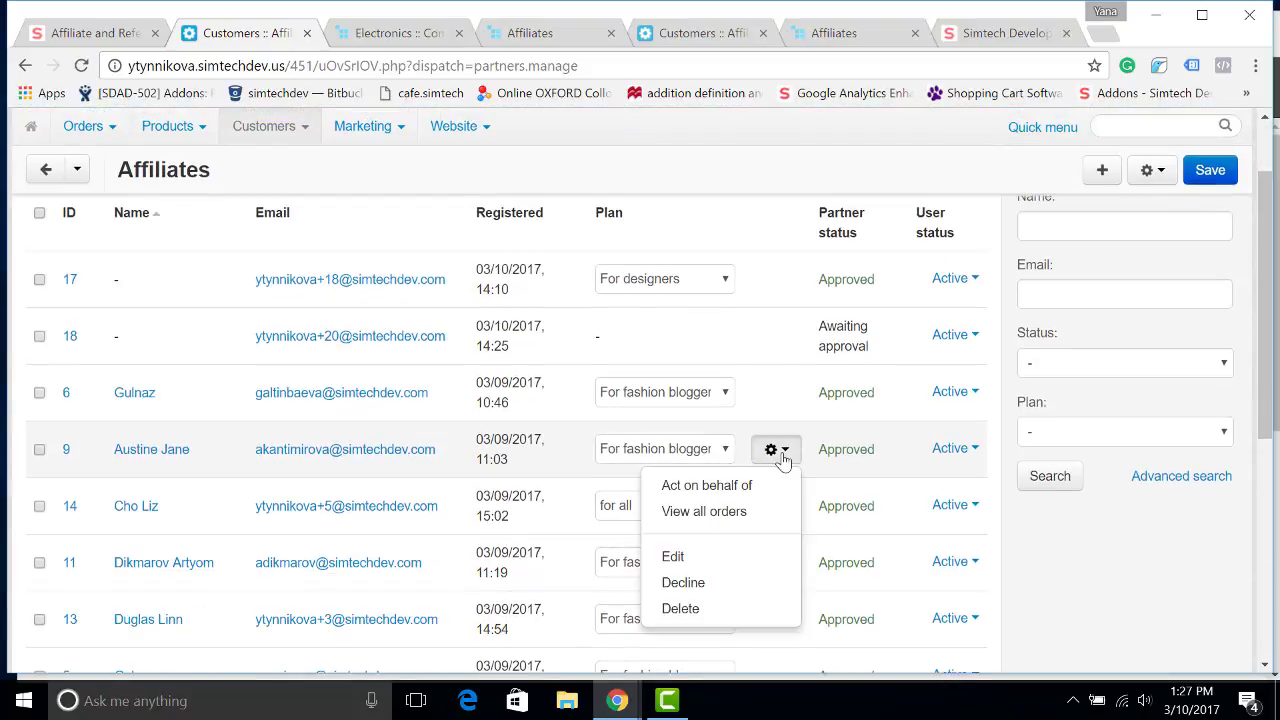
pyautogui.click(750, 486)
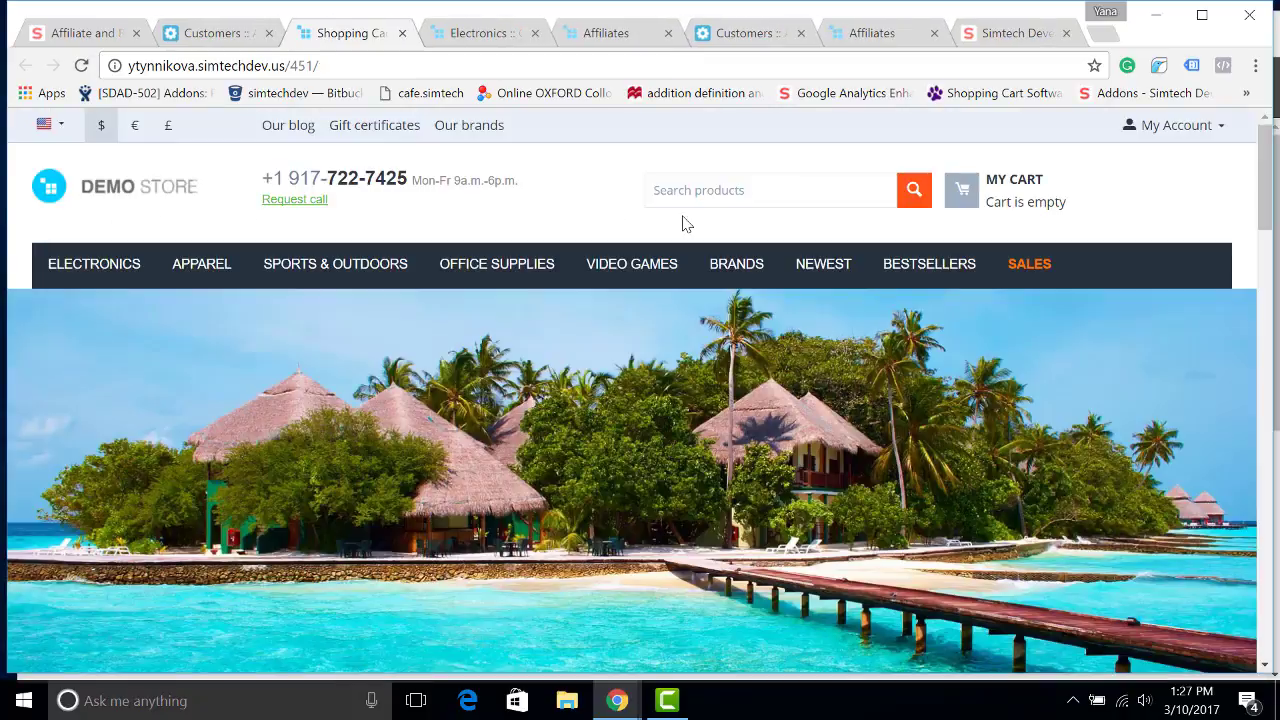
# Step: Approve the $5.00 New affiliate commission in Approve commissions, then return to the storefront tab
pyautogui.click(222, 36)
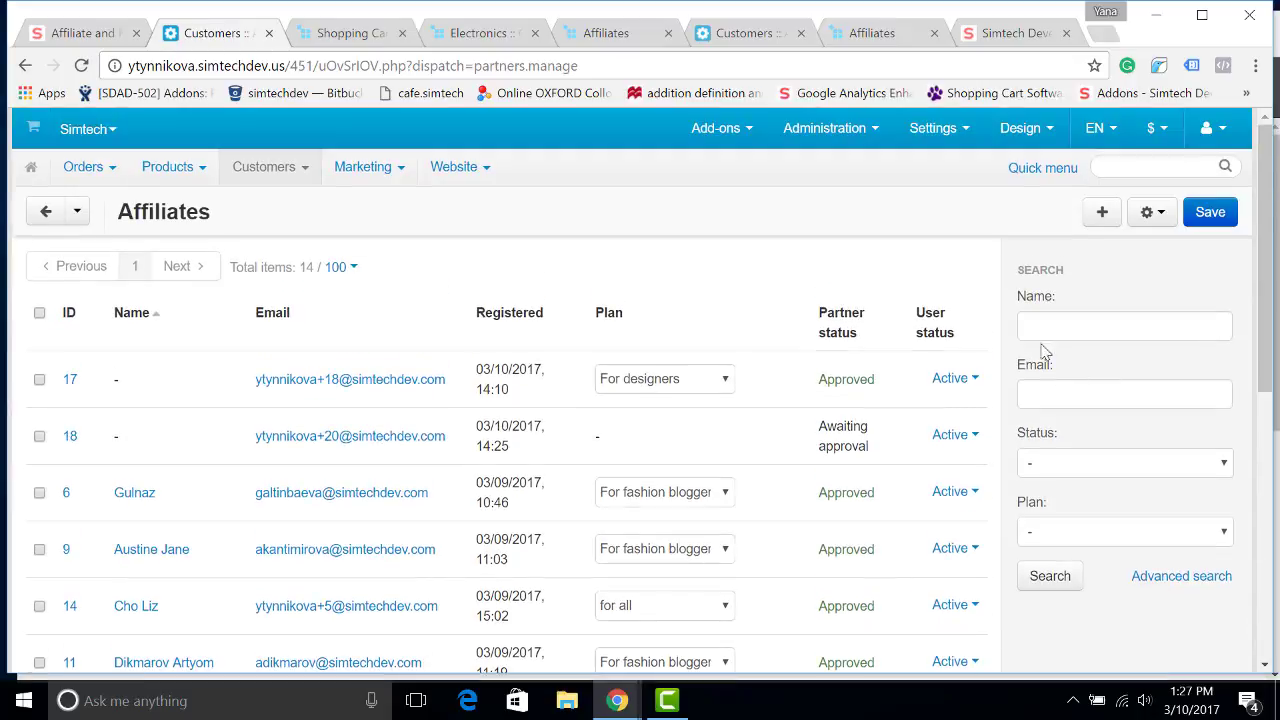
pyautogui.click(390, 160)
pyautogui.moveTo(536, 222)
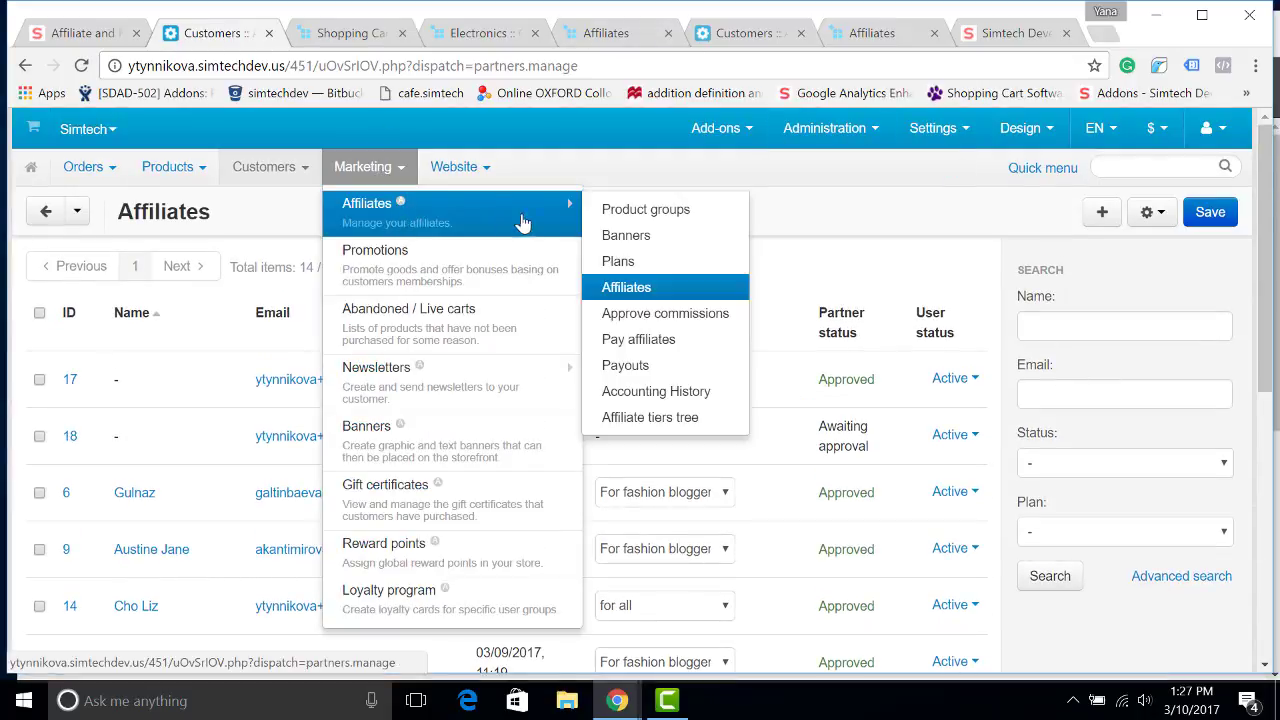
pyautogui.click(652, 314)
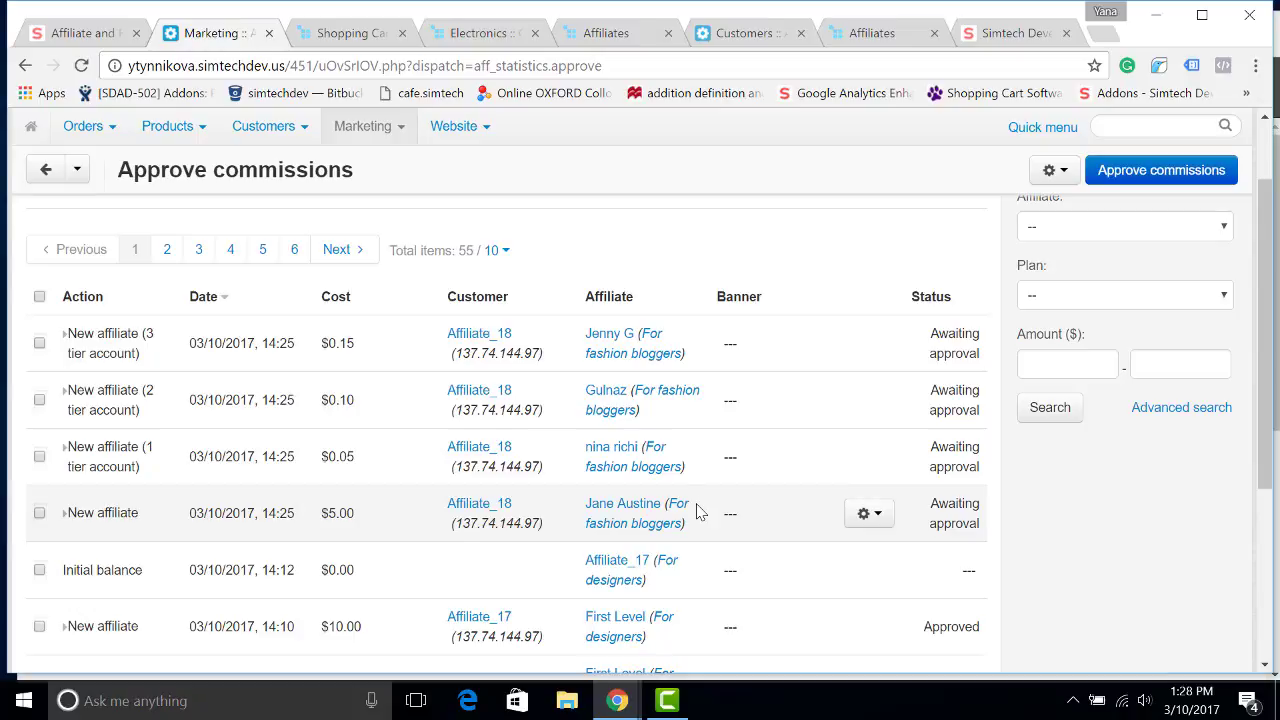
pyautogui.click(875, 518)
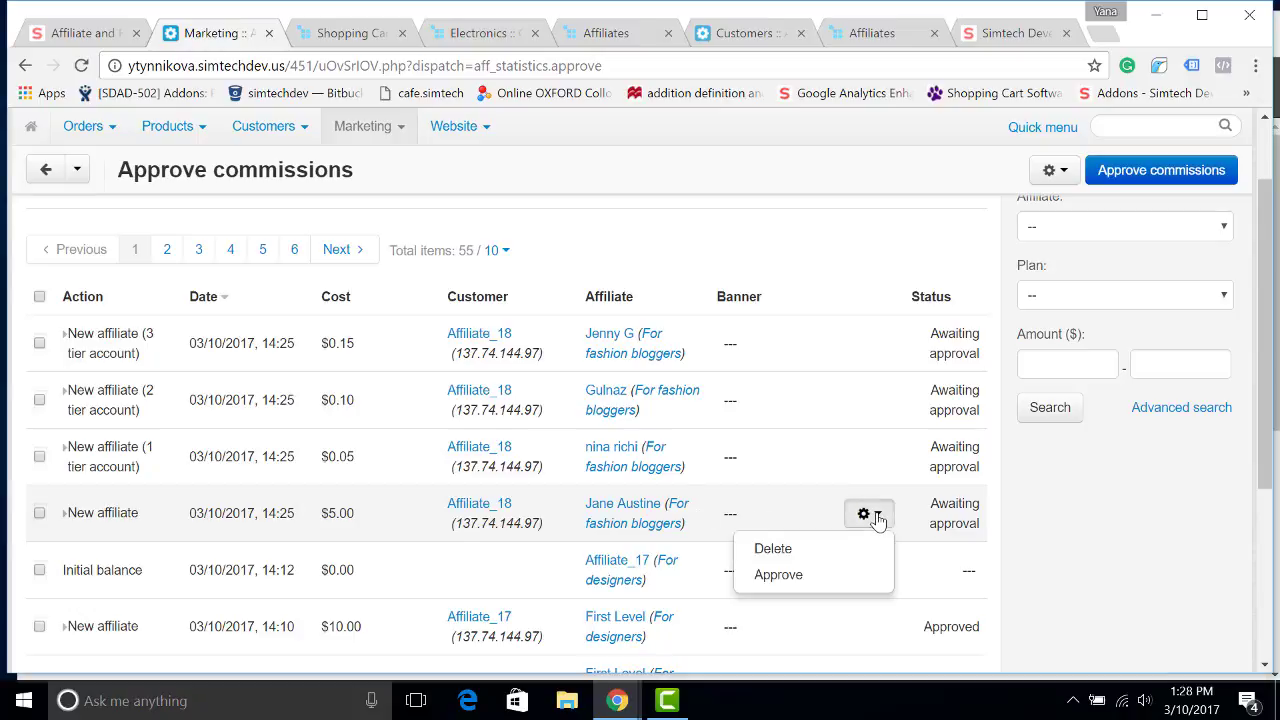
pyautogui.click(790, 575)
pyautogui.click(350, 33)
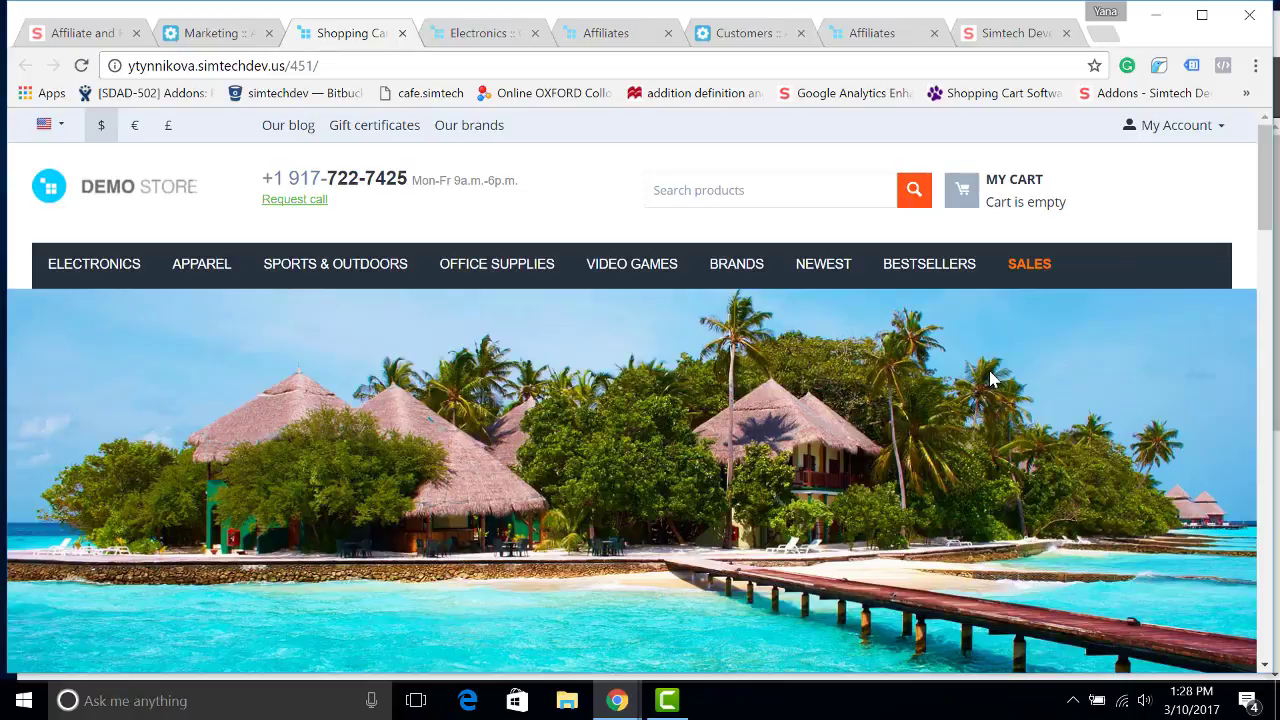
# Step: Show the affiliate's storefront commissions: 2 actions worth $15.00, including a $5.00 New affiliate commission
pyautogui.click(1087, 287)
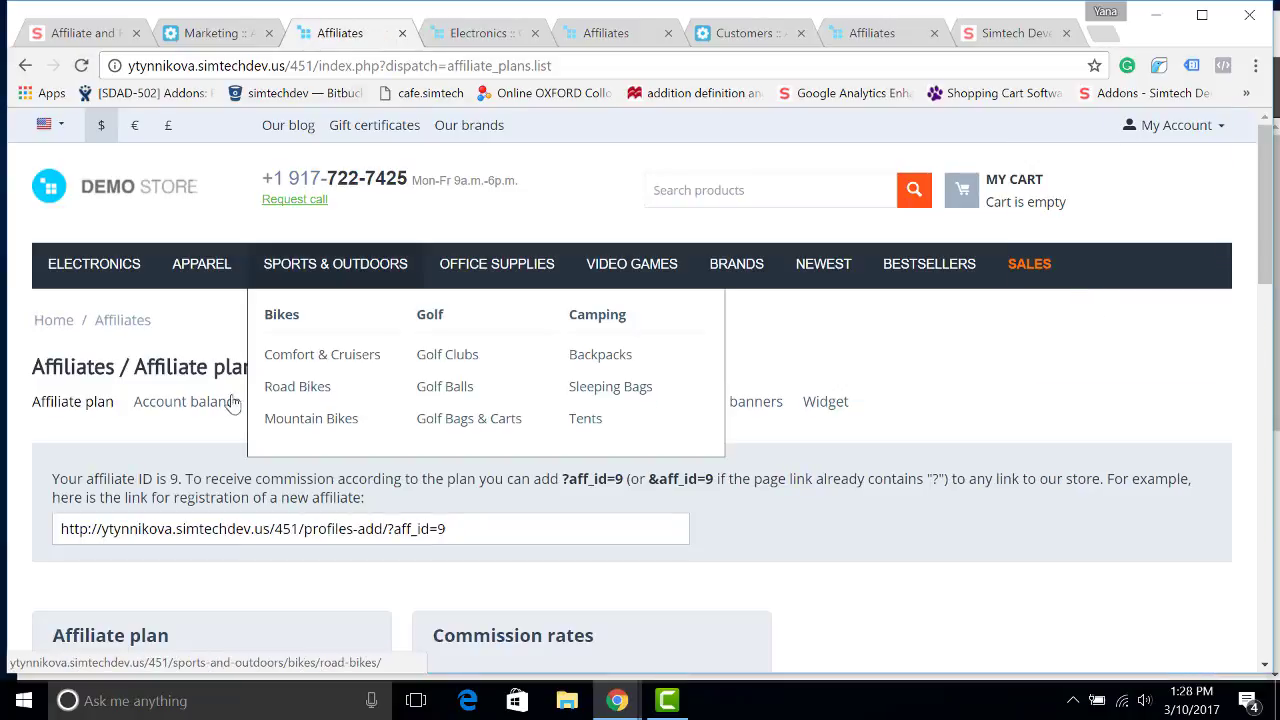
pyautogui.click(304, 401)
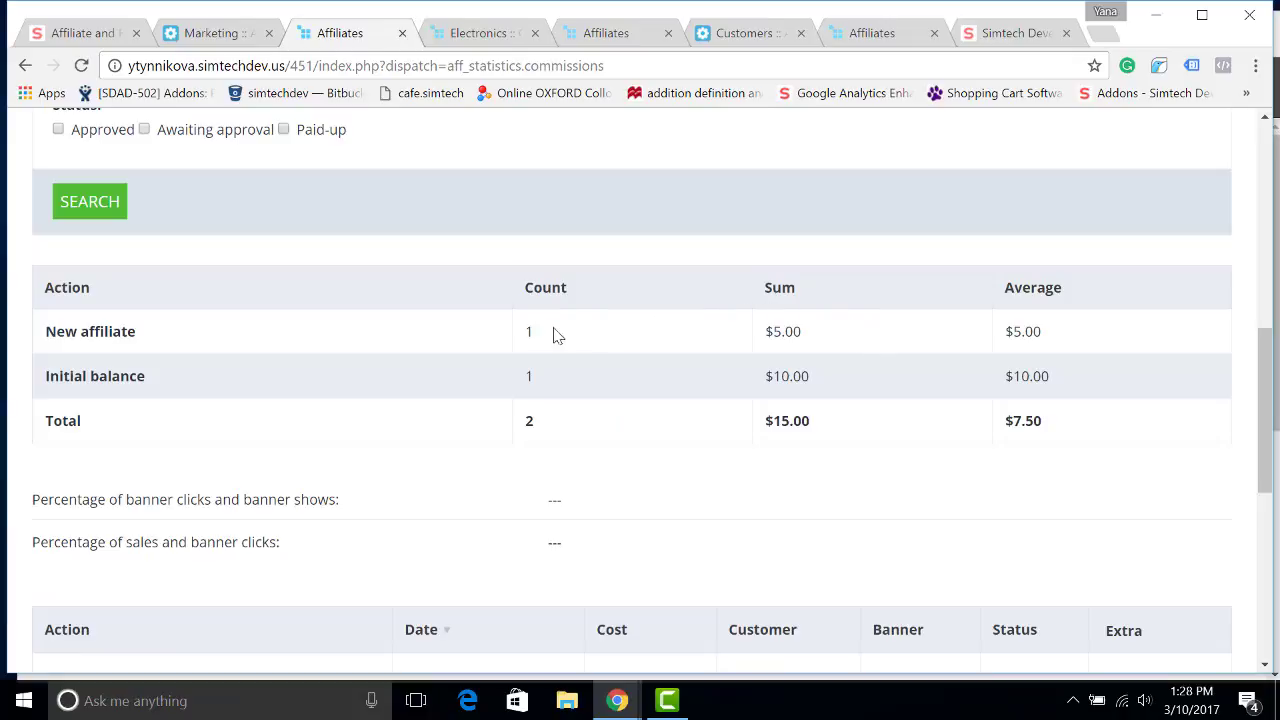